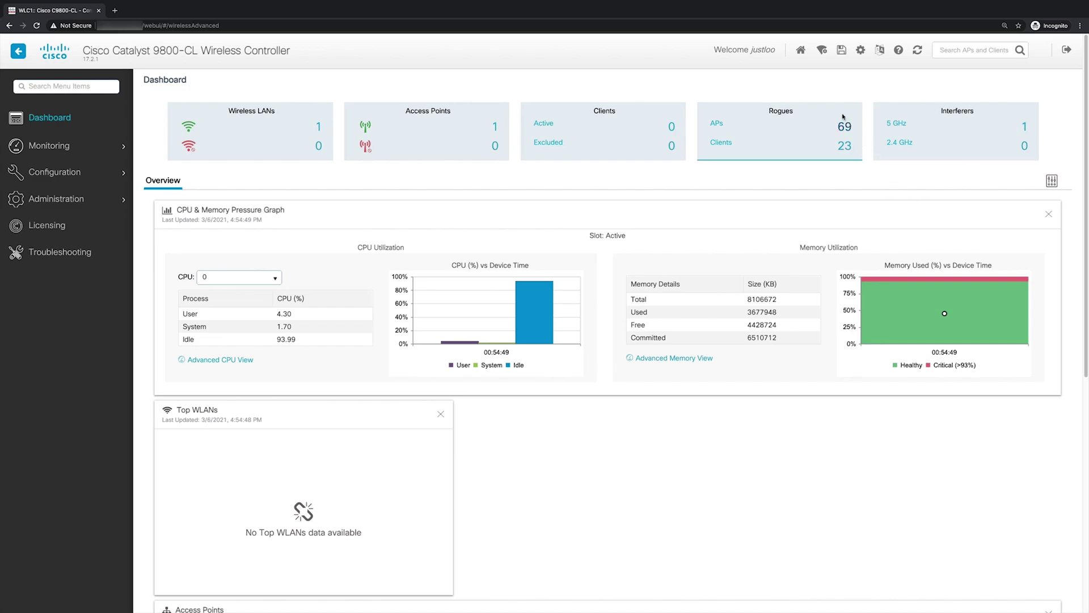
Step: Choose Advanced from the Wireless Setup menu and start the guided setup checklist
click(822, 53)
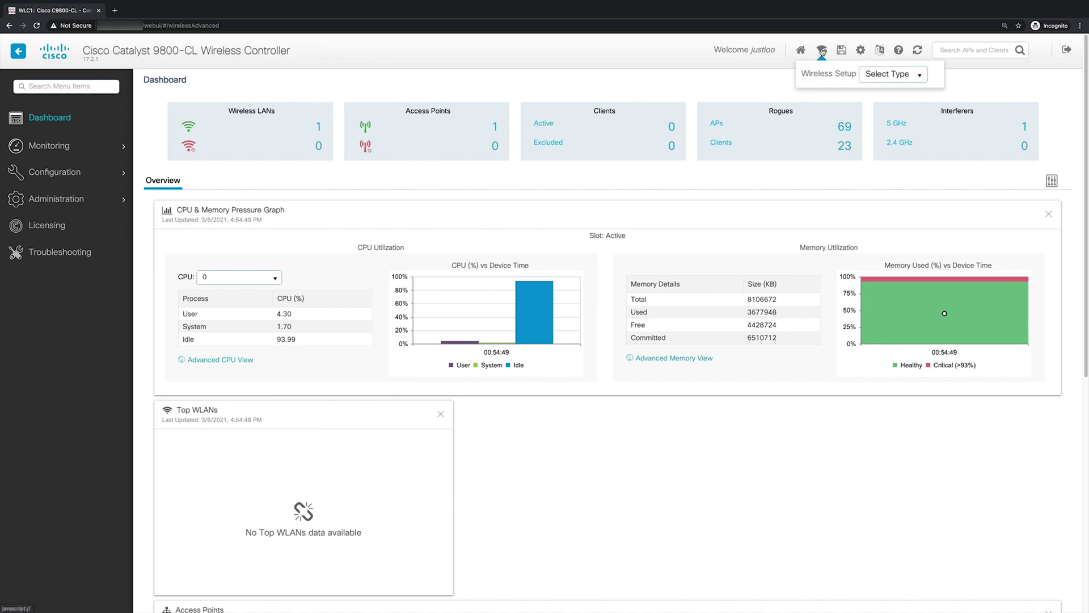
click(877, 75)
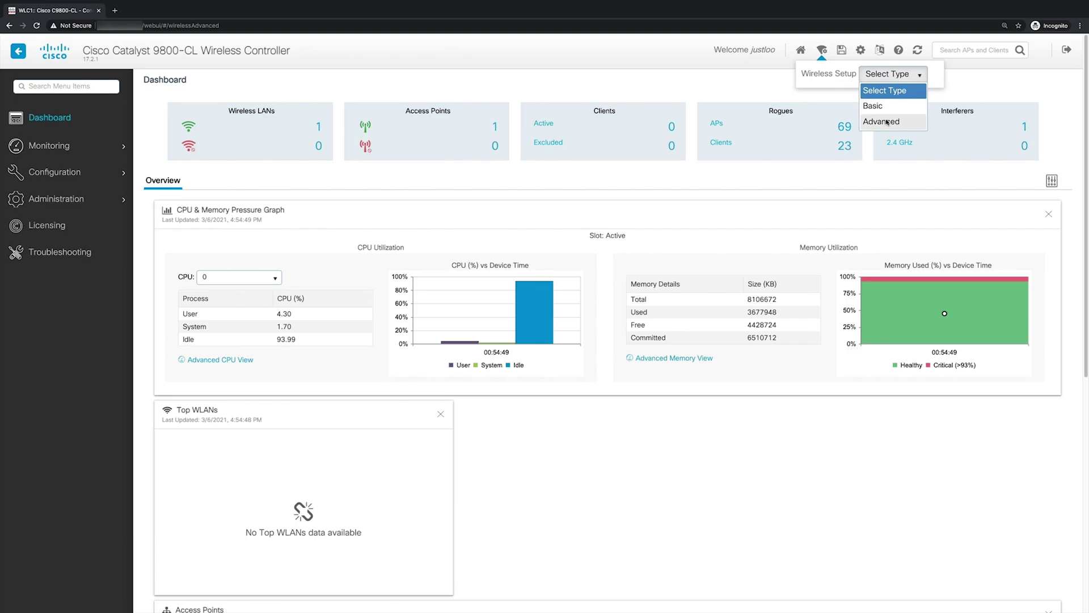
click(887, 121)
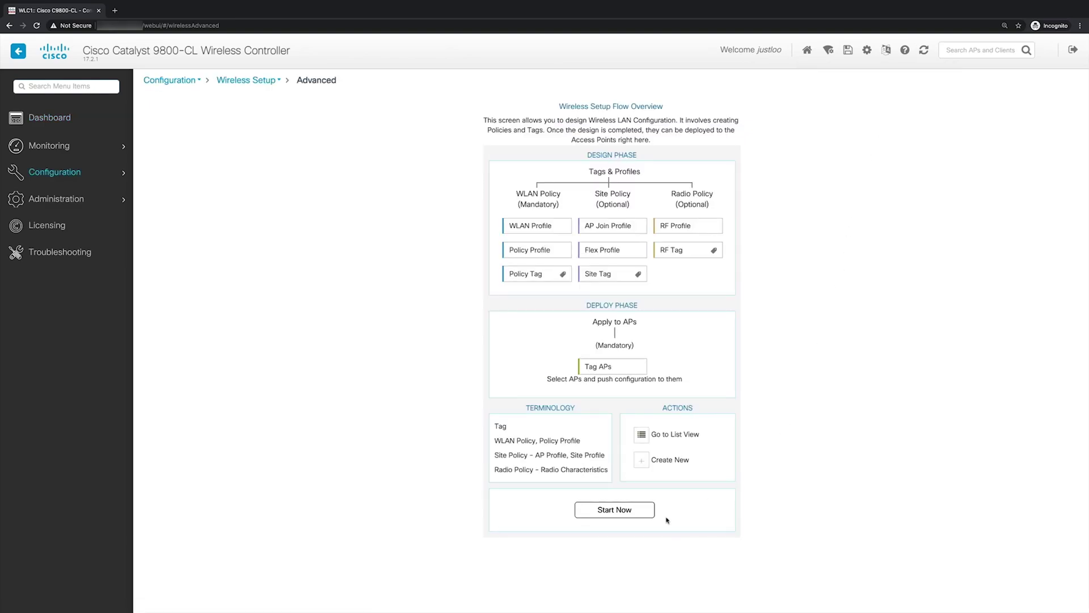
click(641, 516)
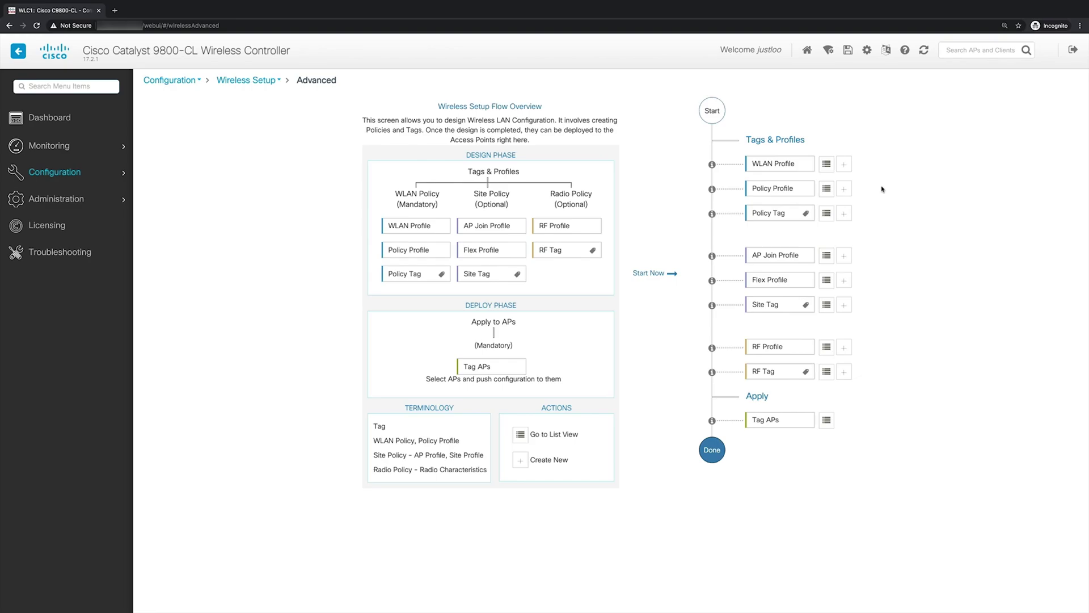
Step: Add a WLAN with profile name and SSID Pod1-psk and status Enabled, then view Security
click(844, 164)
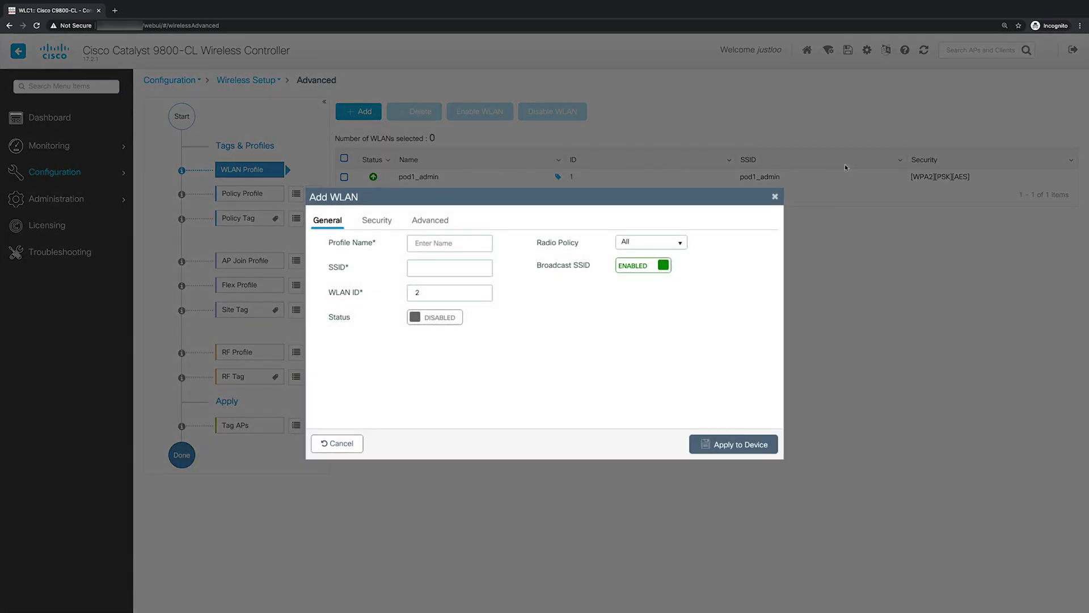
click(455, 243)
text(Pod1-psk)
click(435, 291)
click(433, 318)
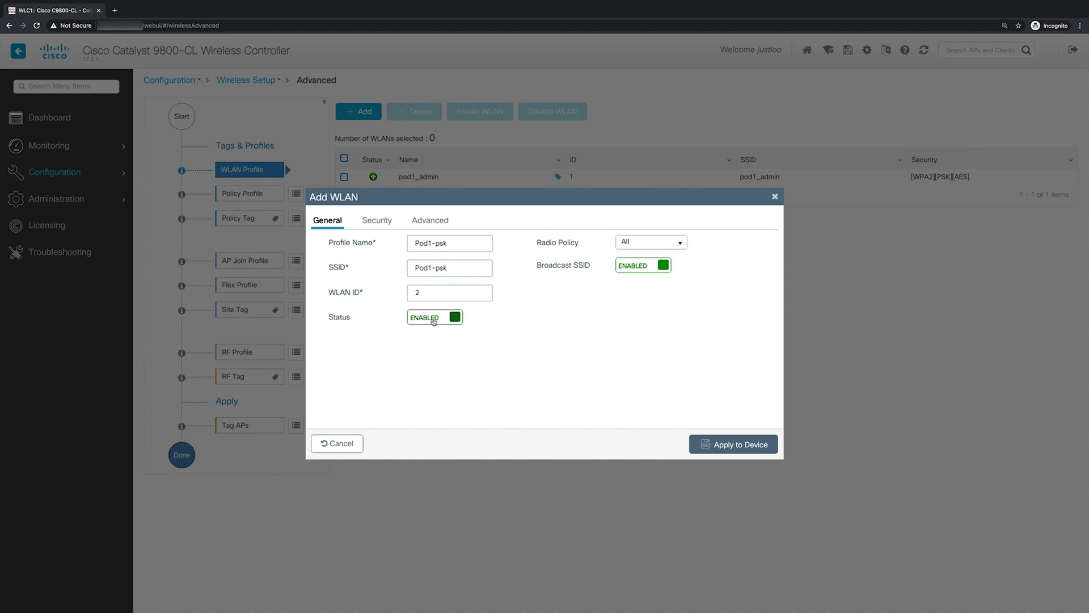
click(379, 222)
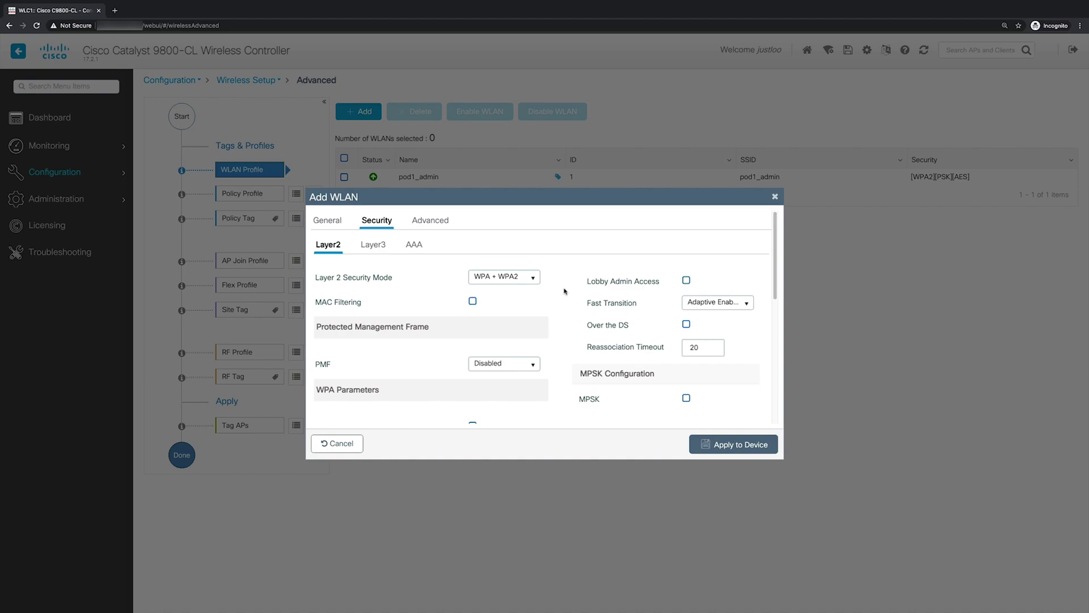
Step: Switch Pod1-psk from 802.1x to PSK, enter the pre-shared key, and apply to the device
scroll(564, 291, down, 5)
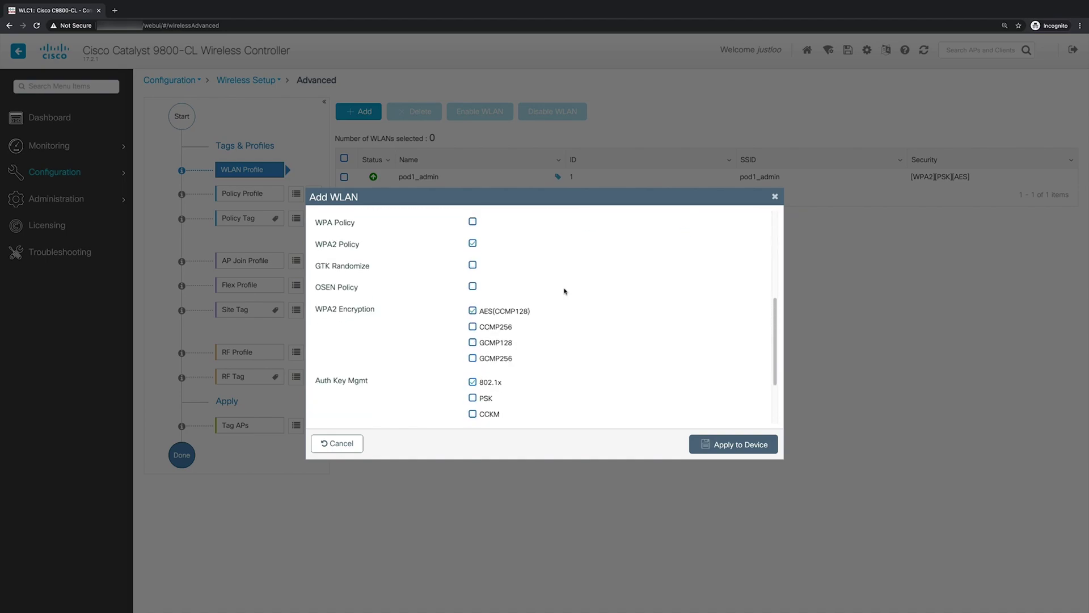
scroll(565, 291, down, 3)
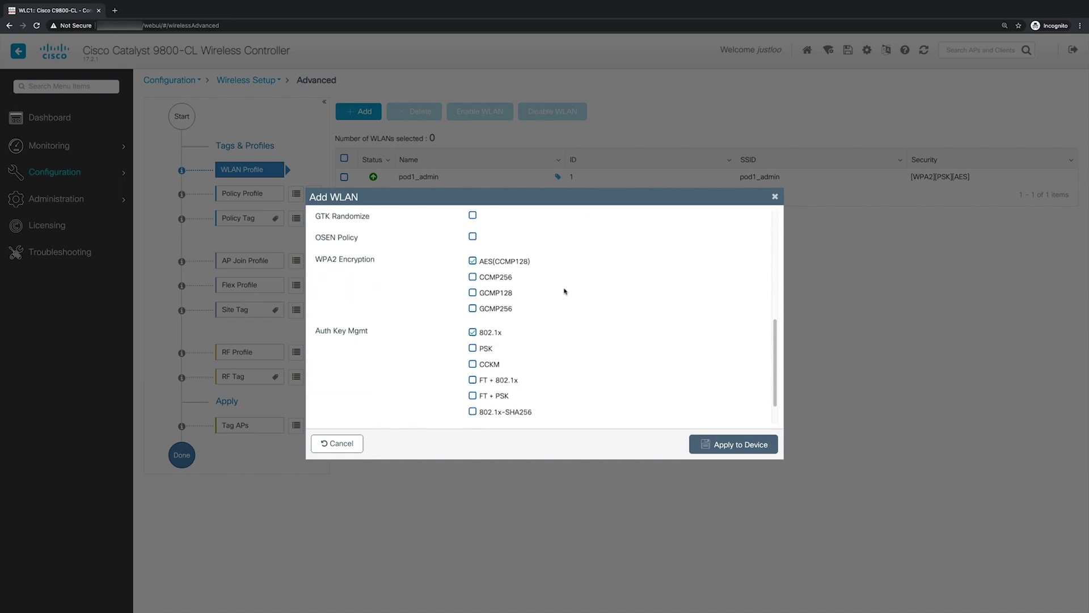
scroll(543, 339, up, 1)
click(472, 364)
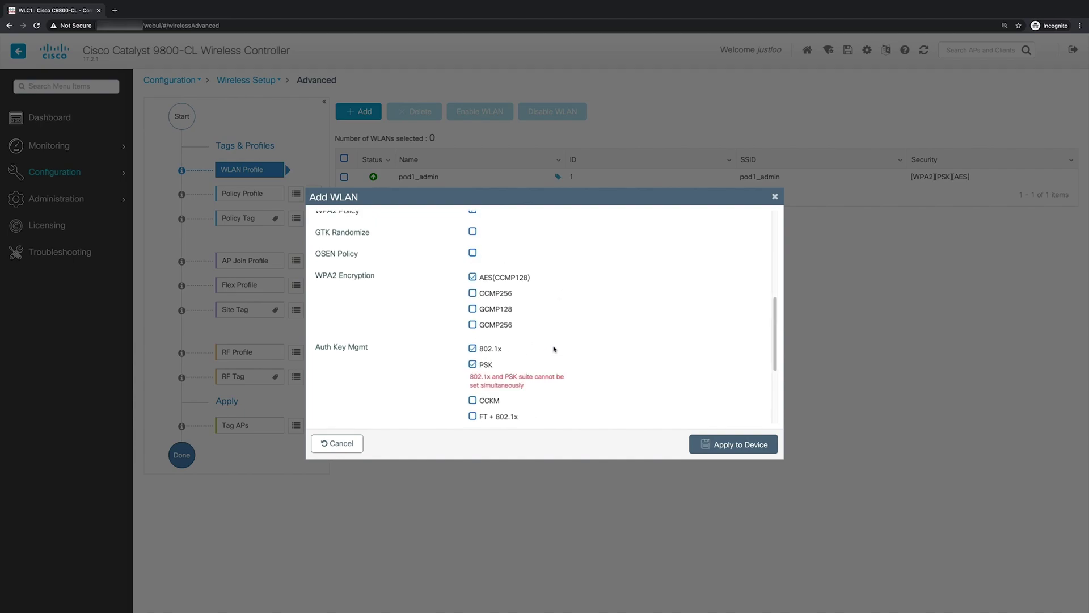
click(472, 348)
scroll(548, 349, down, 2)
scroll(549, 349, down, 5)
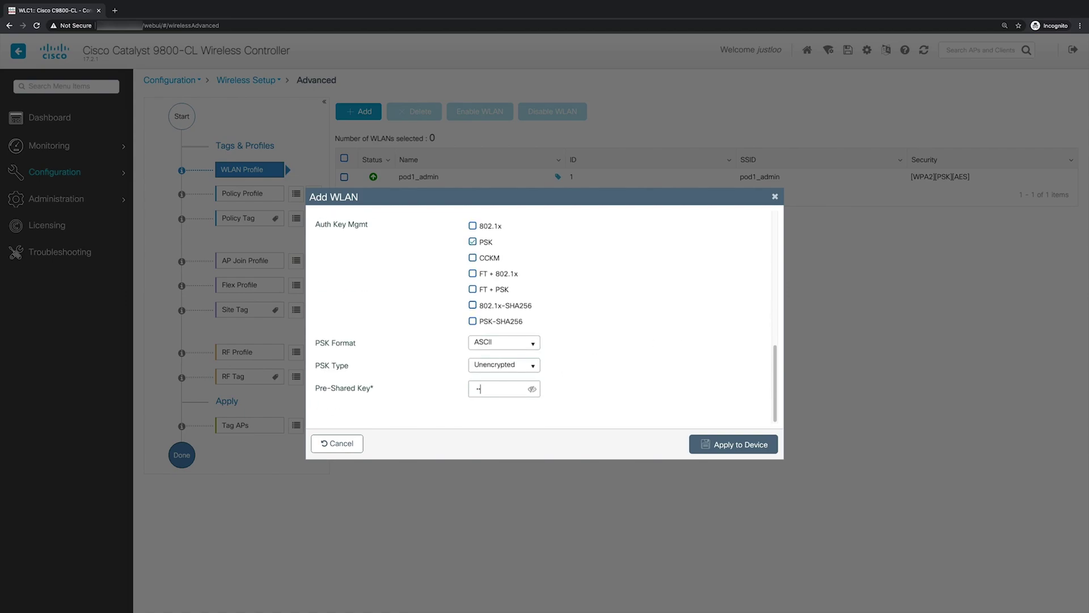
text(isco123)
click(532, 389)
click(716, 445)
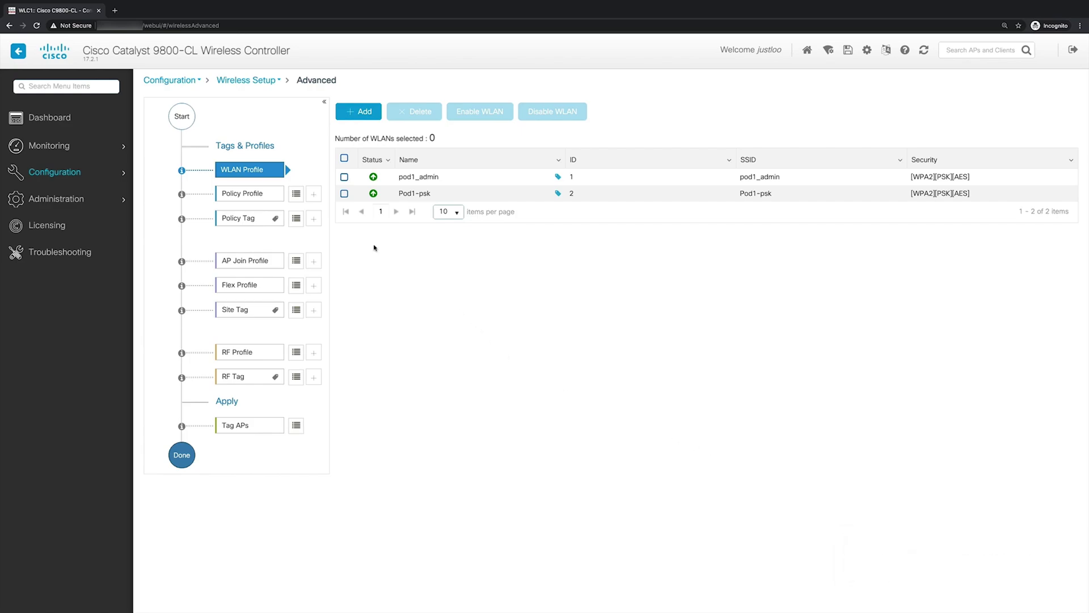
Step: Add a policy profile named localPolicy with status Enabled
click(315, 196)
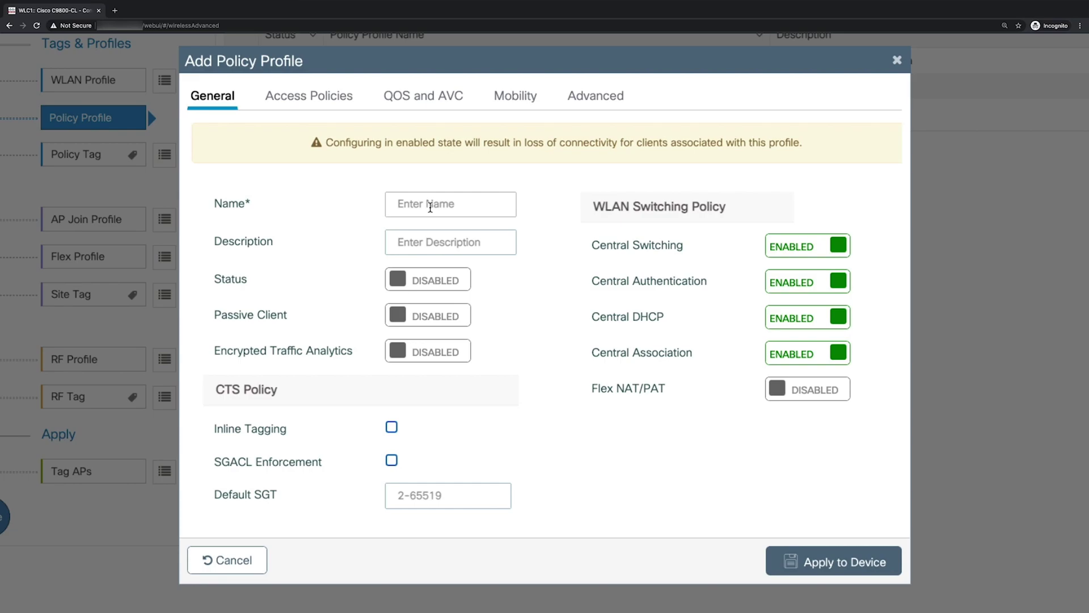
click(430, 207)
text(localPolicy)
key(Tab)
click(458, 288)
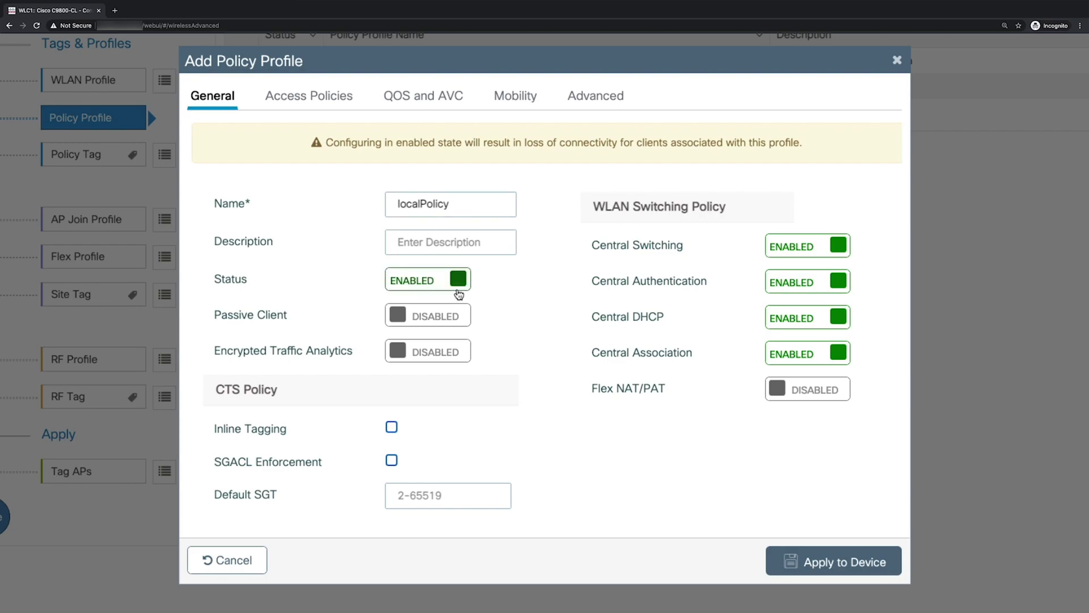
Step: Set localPolicy's VLAN/VLAN Group to mgmt under Access Policies
click(305, 99)
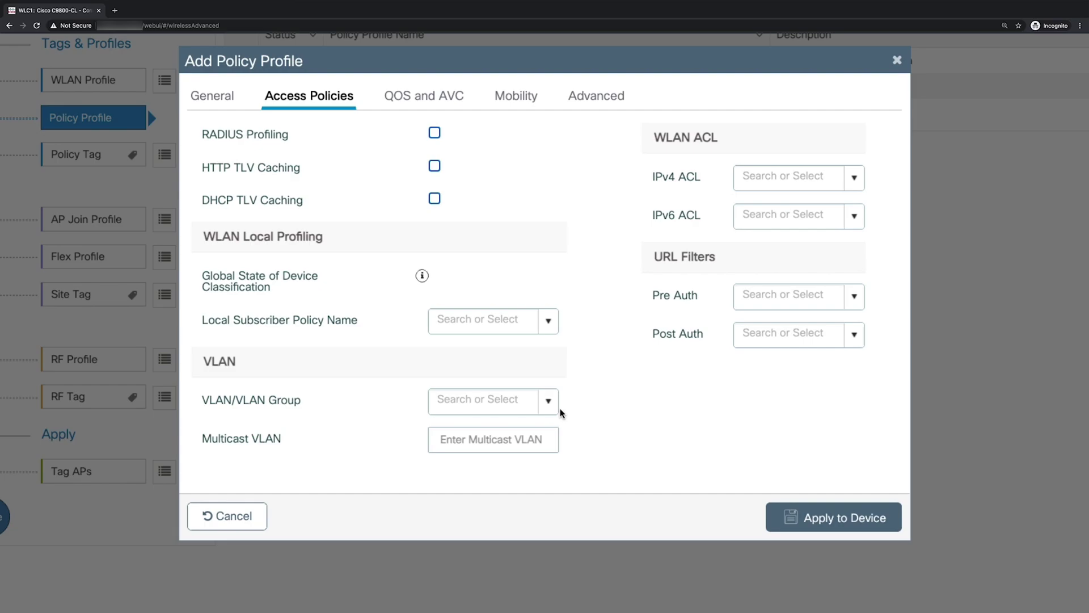
click(556, 406)
text(mgmt)
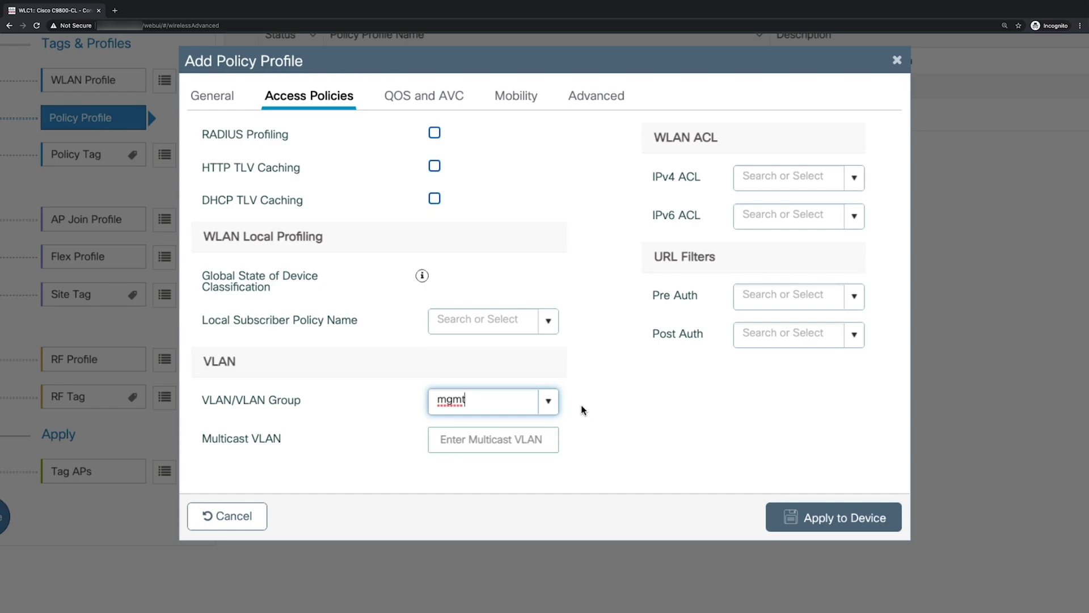
click(581, 410)
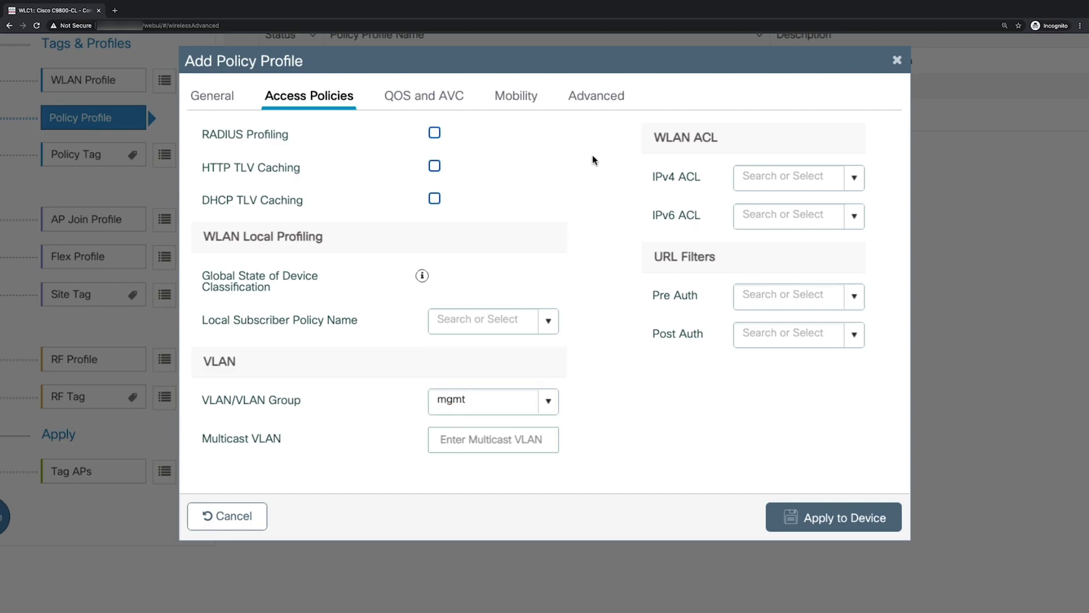
Step: In localPolicy's Advanced settings, require IPv4 DHCP with DHCP server 198.18.133.1
click(593, 107)
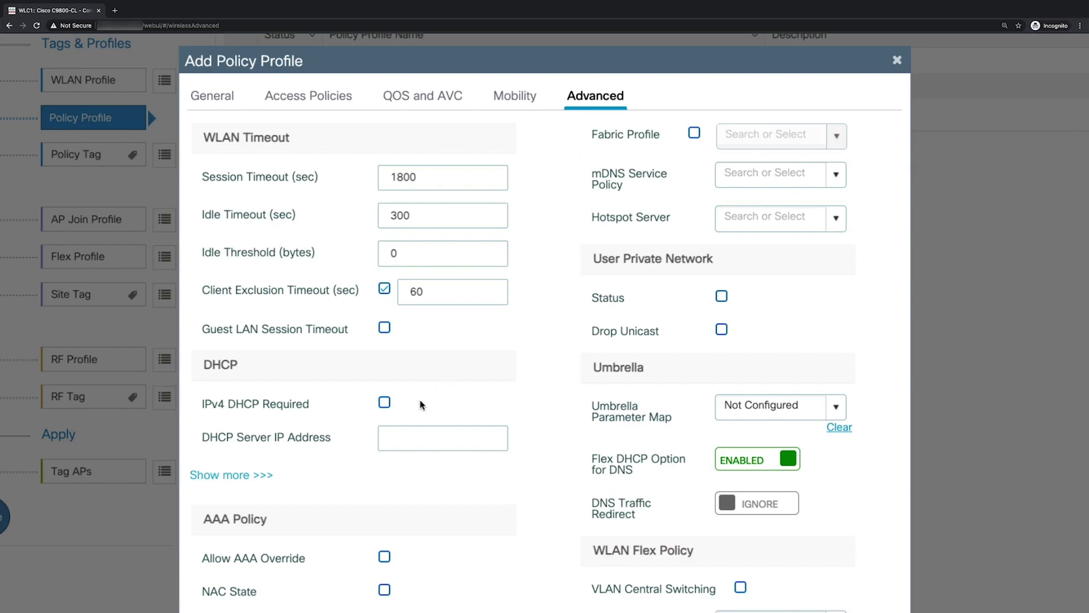
click(385, 403)
text(198.18.133.1)
scroll(518, 418, down, 3)
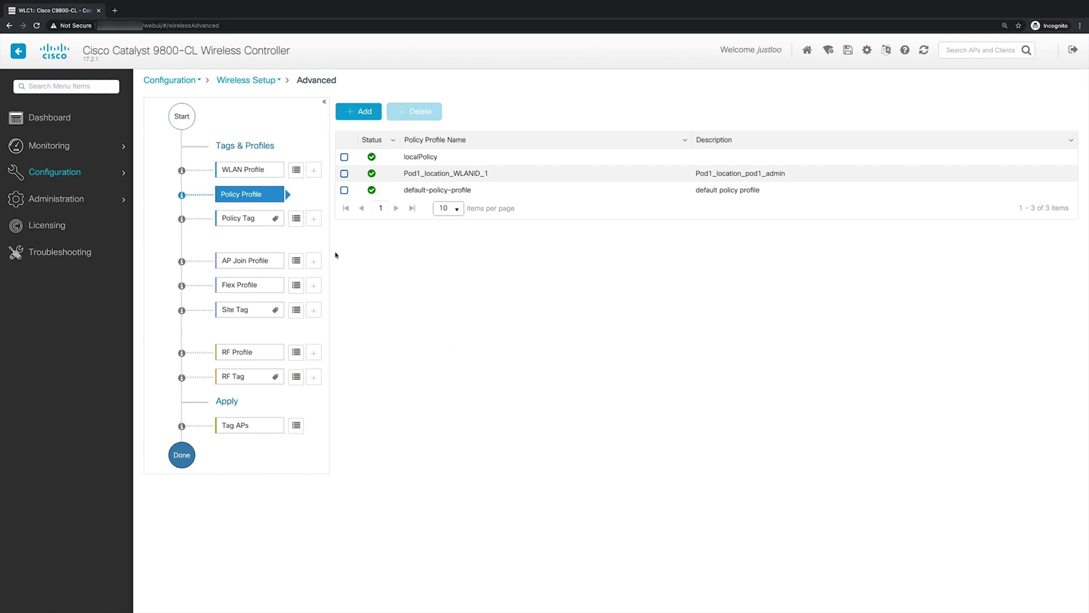
Step: Add a new policy tag named localPSK
click(318, 225)
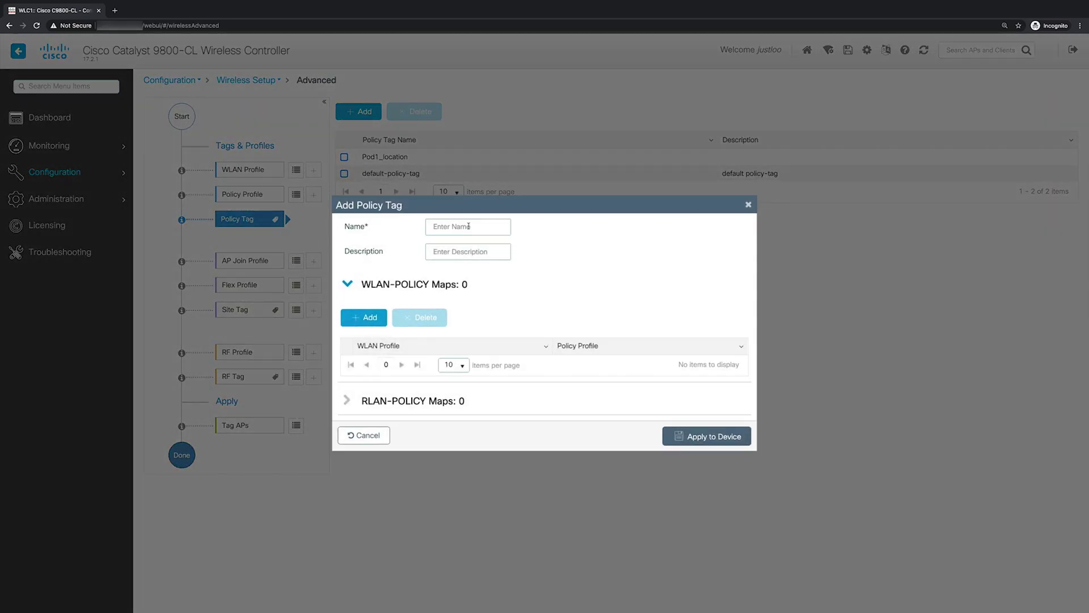
click(469, 227)
text(localPSK)
Step: Map WLAN Pod1-psk to policy profile localPolicy in the tag and apply it to the device
click(379, 318)
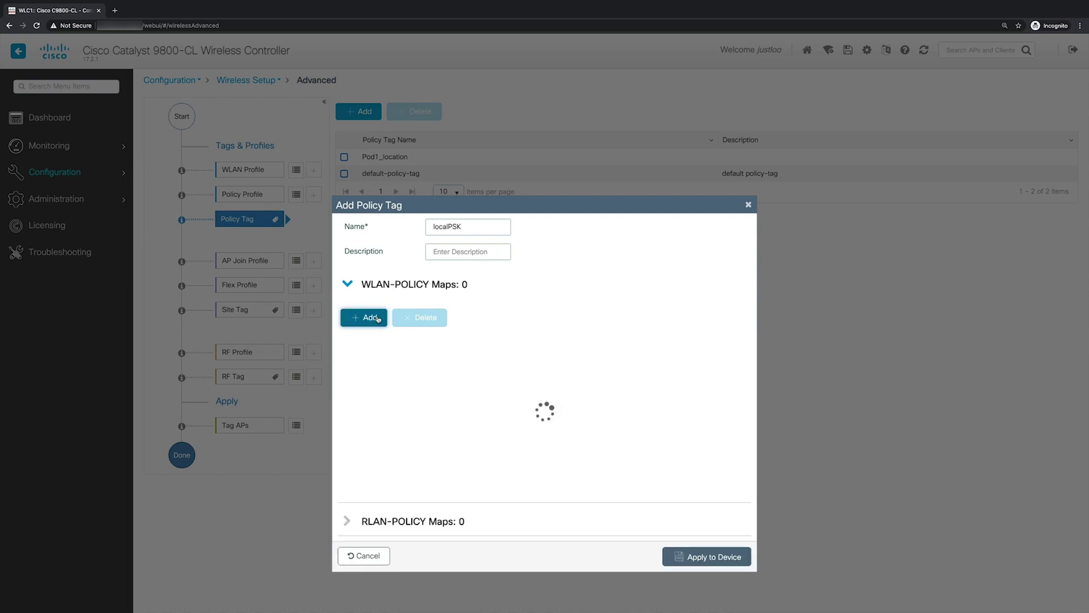
click(506, 413)
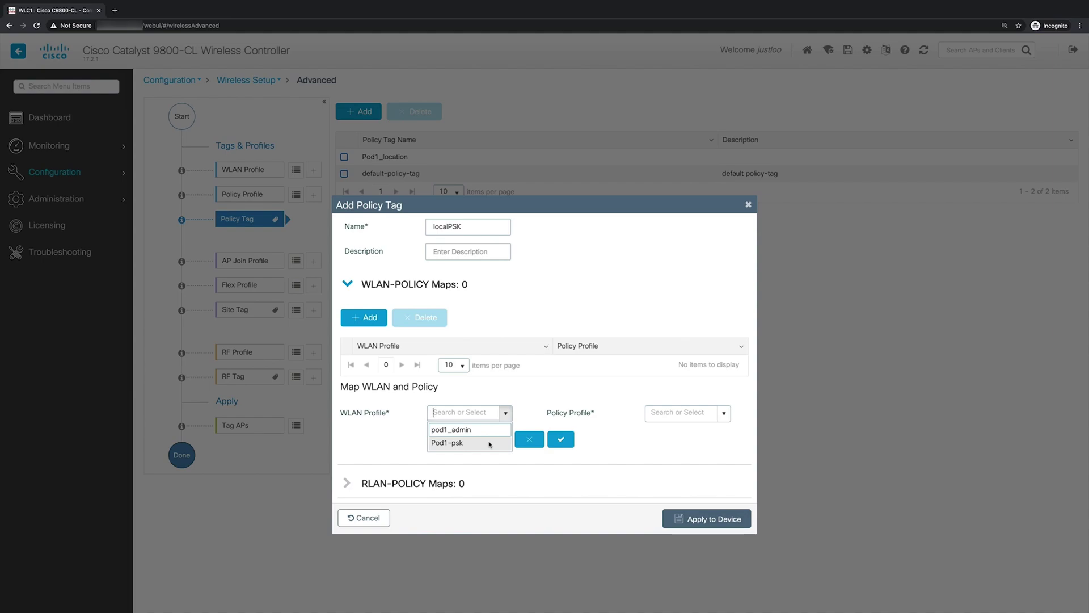
click(490, 444)
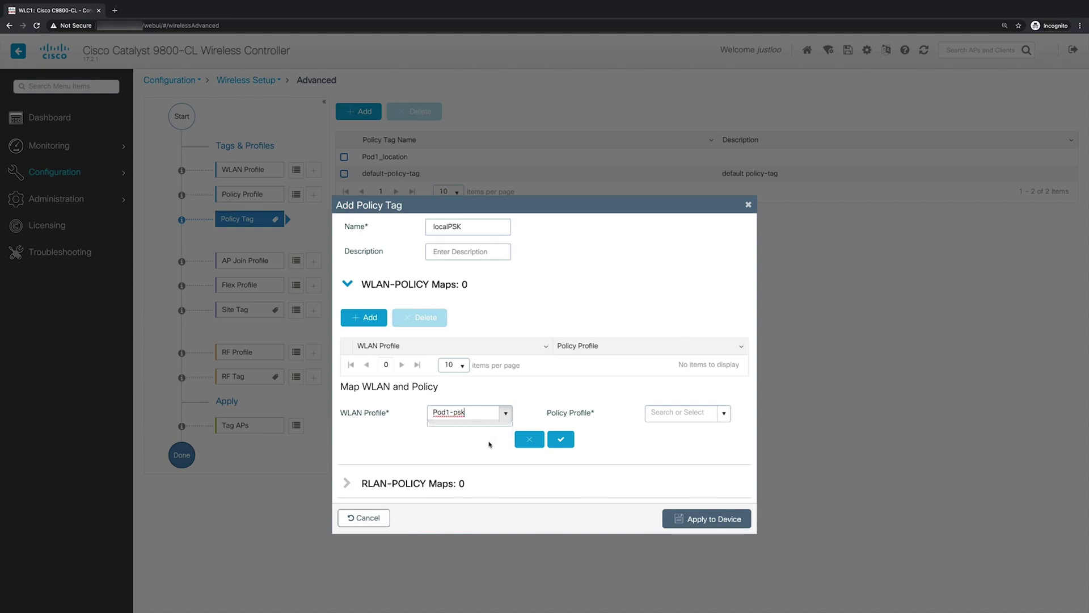
click(725, 414)
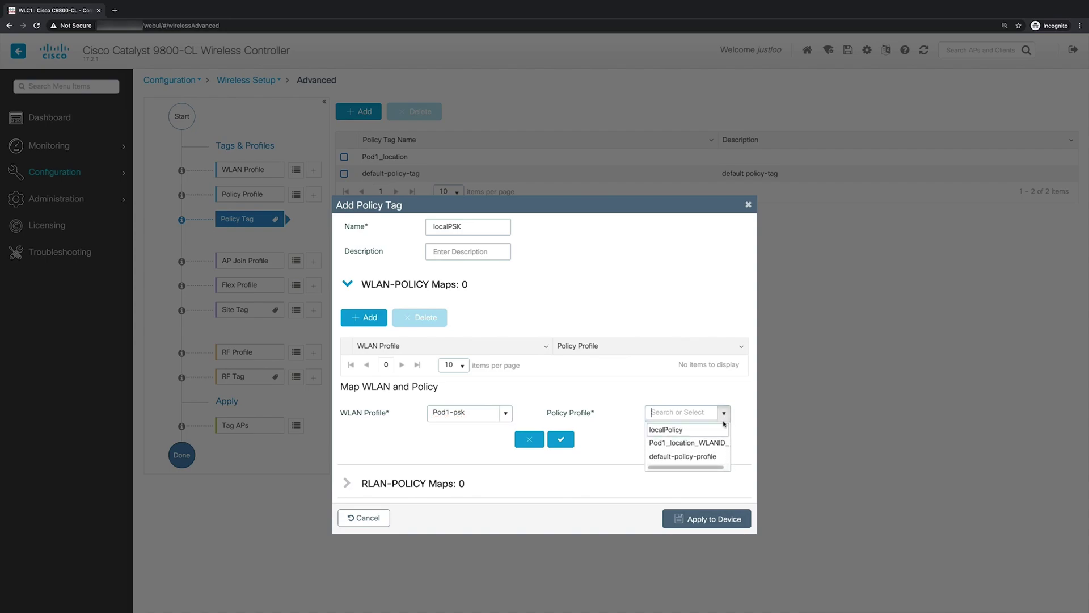
click(722, 430)
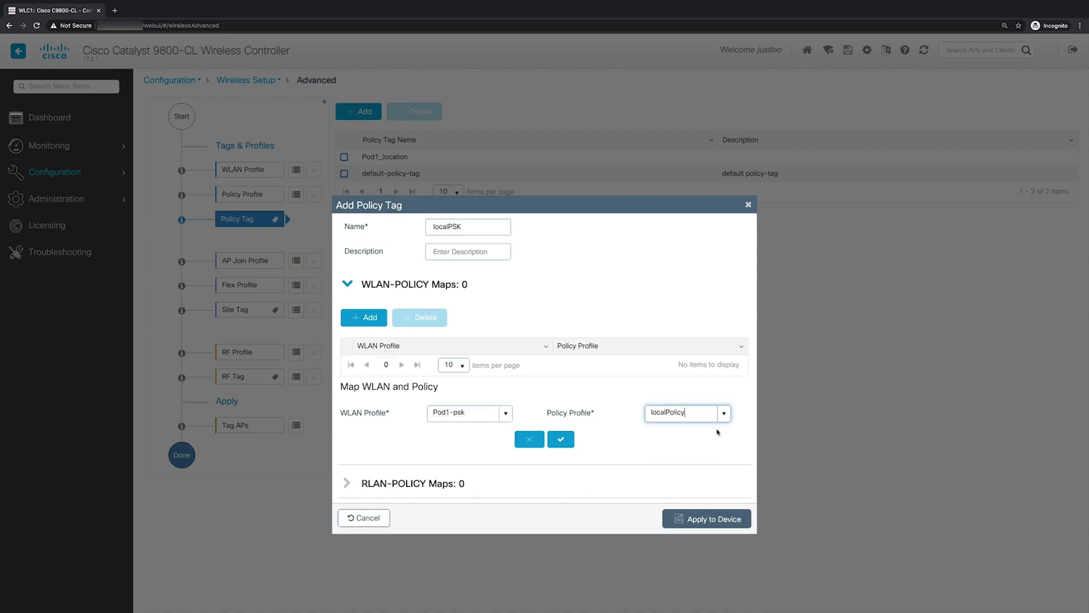
click(572, 447)
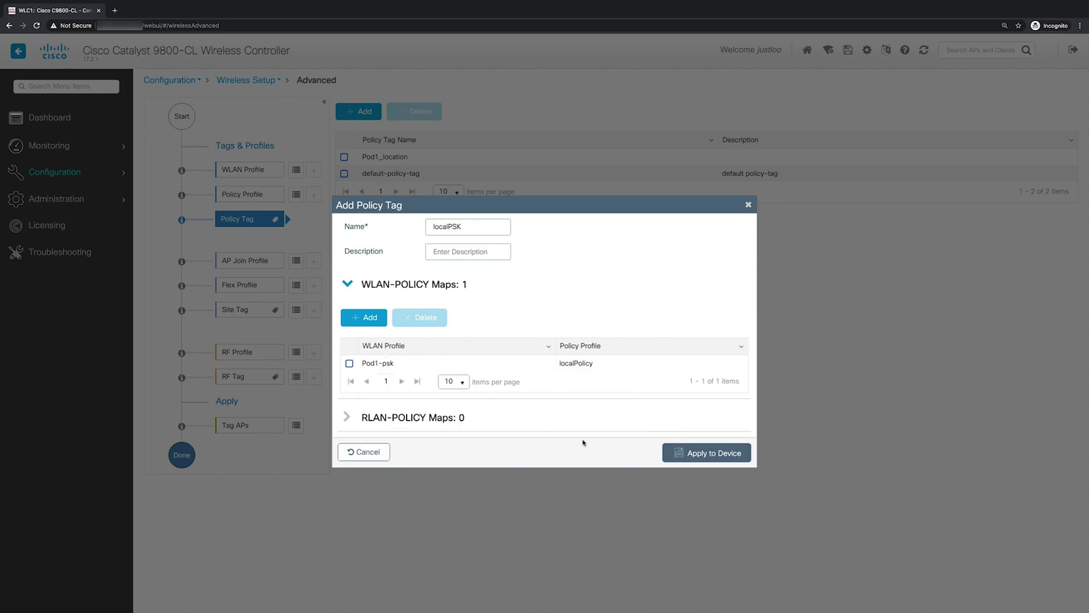
click(683, 453)
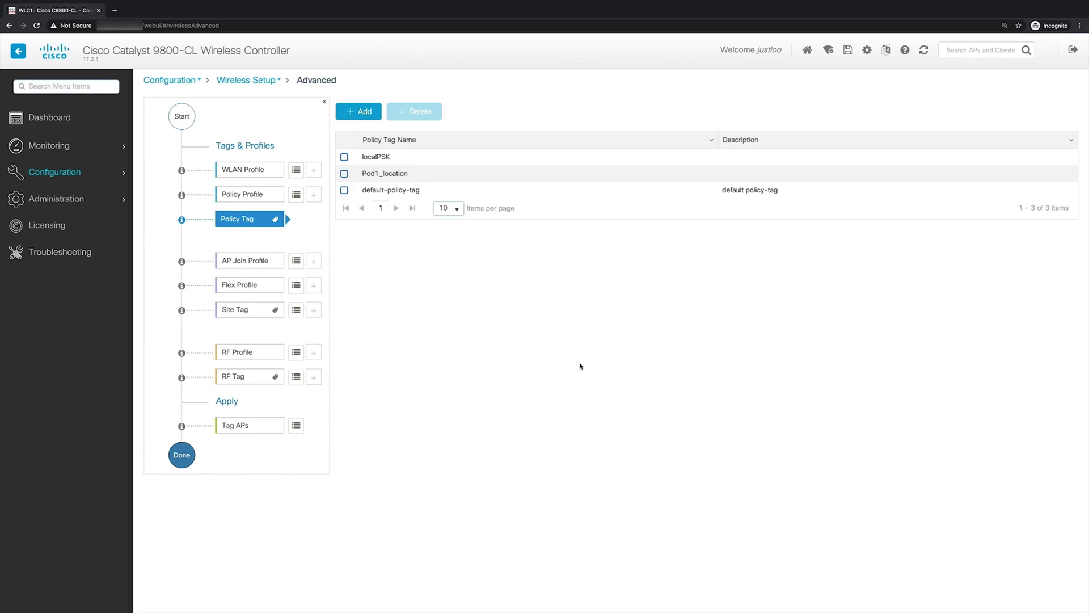
Step: Preview a new AP join profile's General and Management > User settings, then cancel it
click(314, 262)
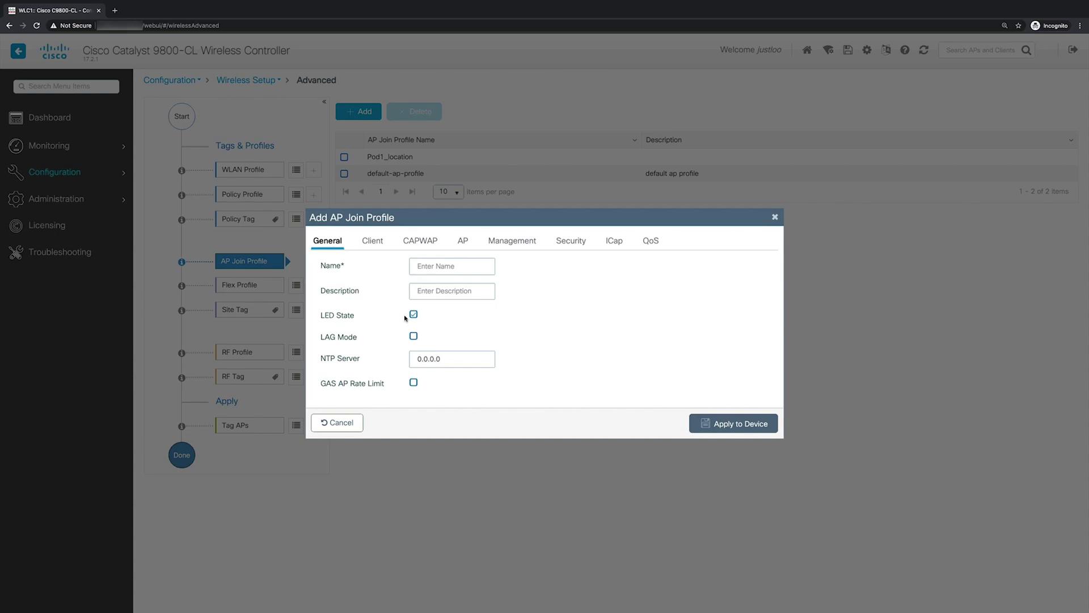
click(513, 241)
click(380, 267)
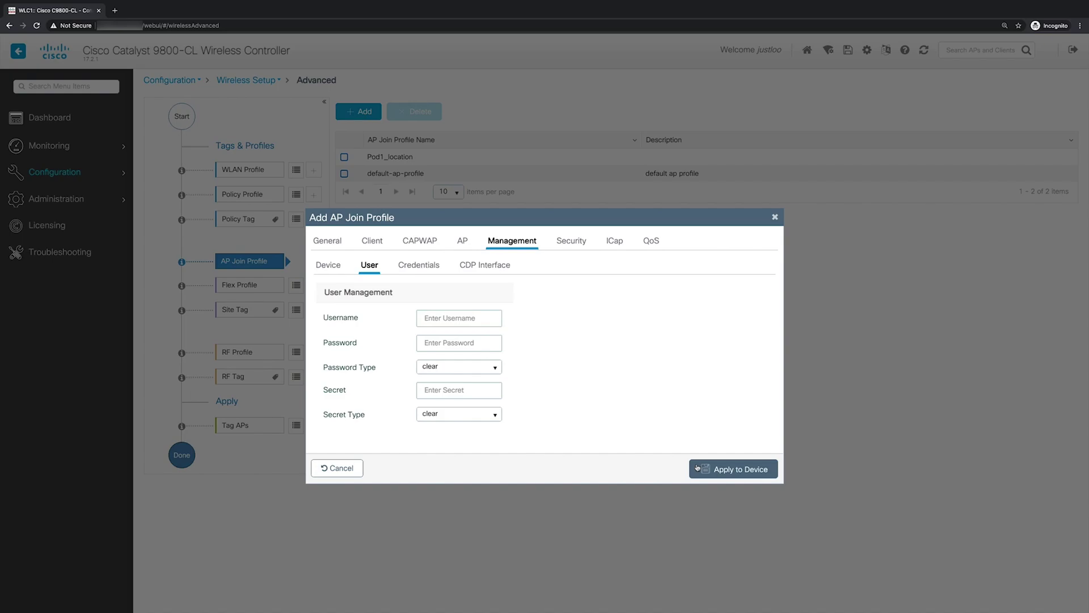
click(332, 468)
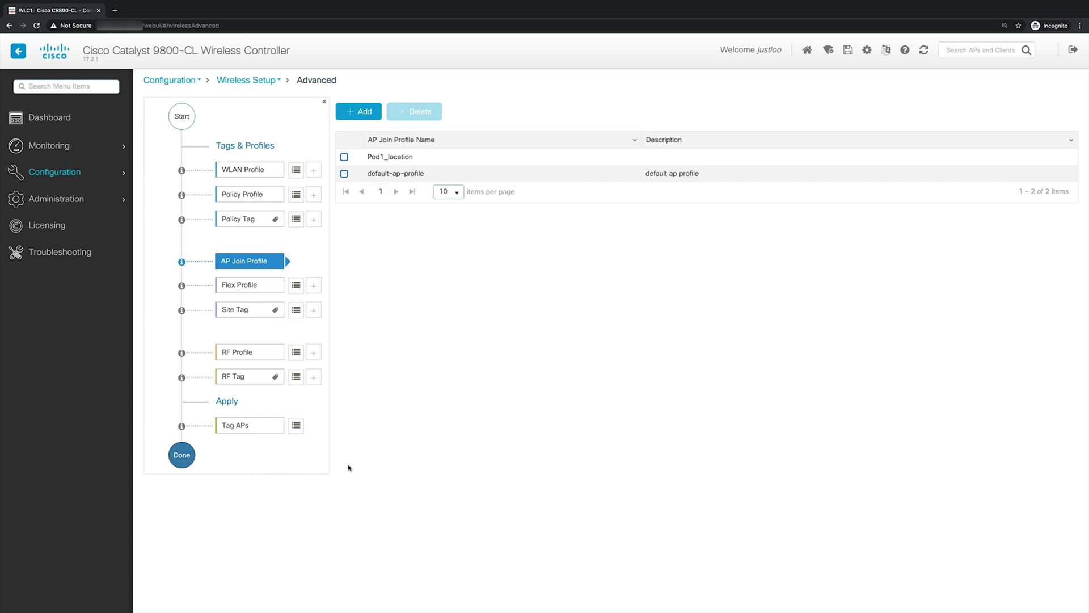
Step: Preview the VLAN settings of a new flex profile, then cancel without saving
click(316, 285)
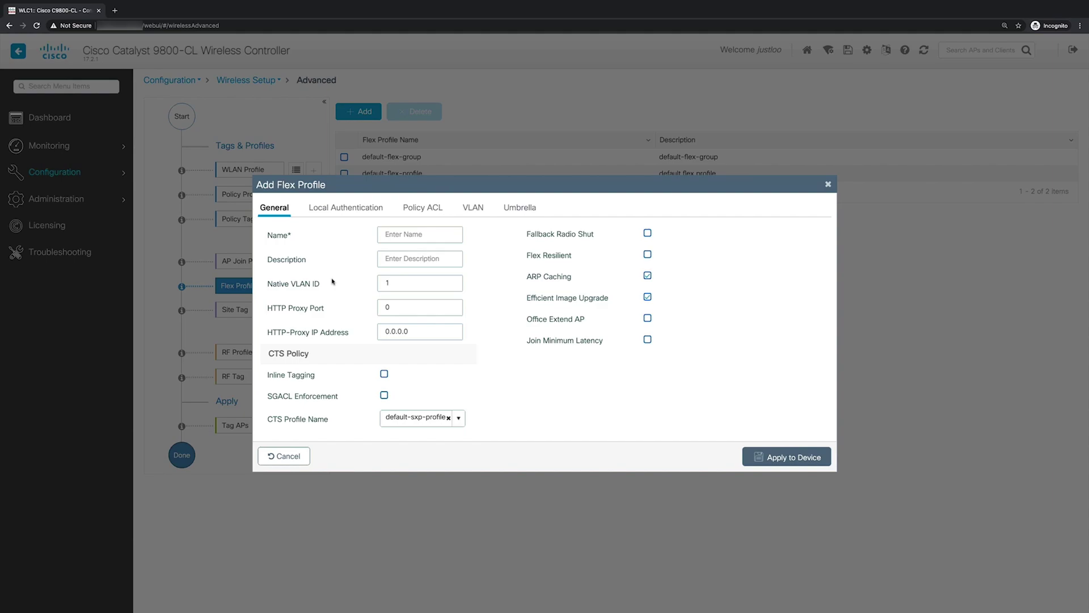
click(472, 208)
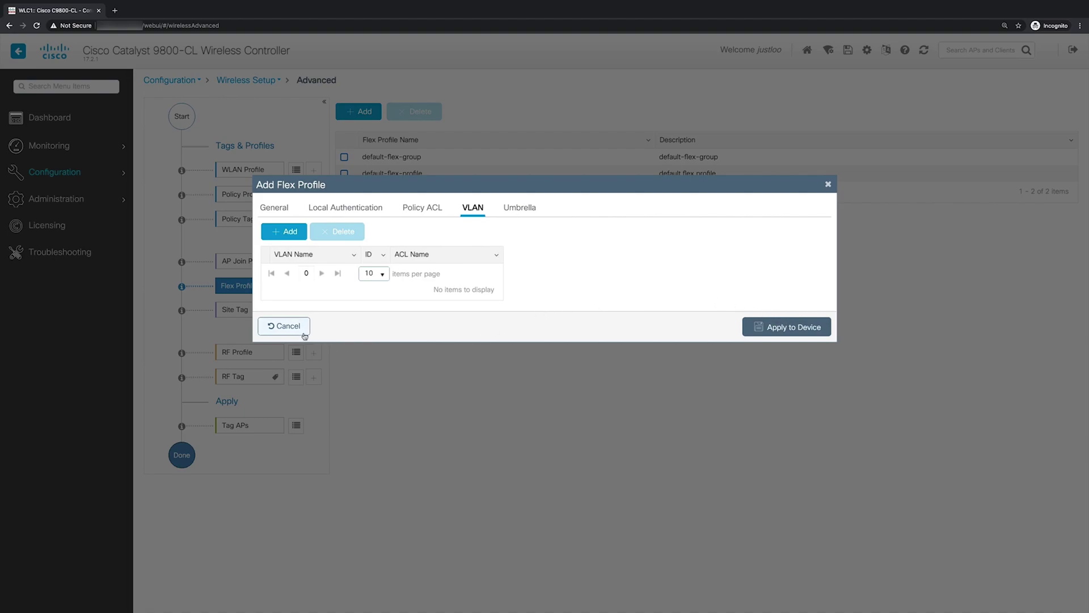
click(301, 327)
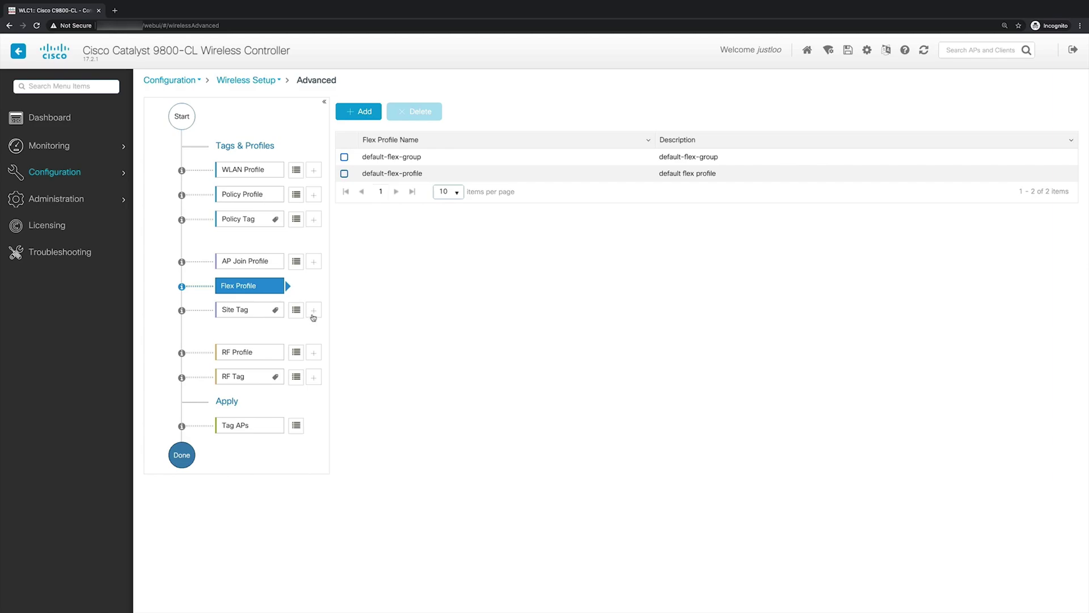
Step: Start a new site tag, uncheck Enable Local Site to expose Flex Profile, then cancel
click(313, 311)
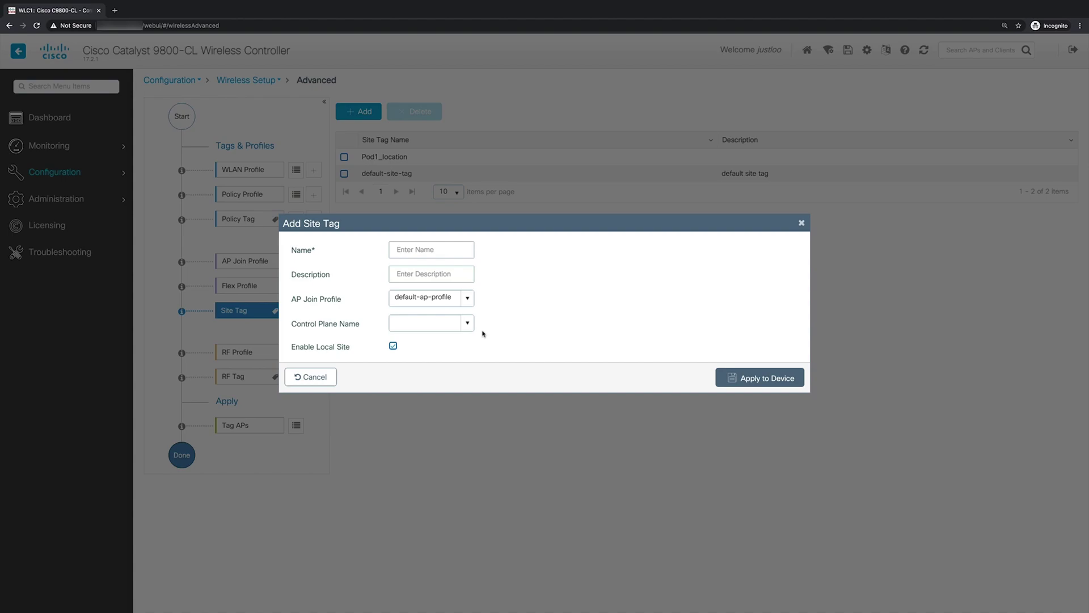
click(393, 345)
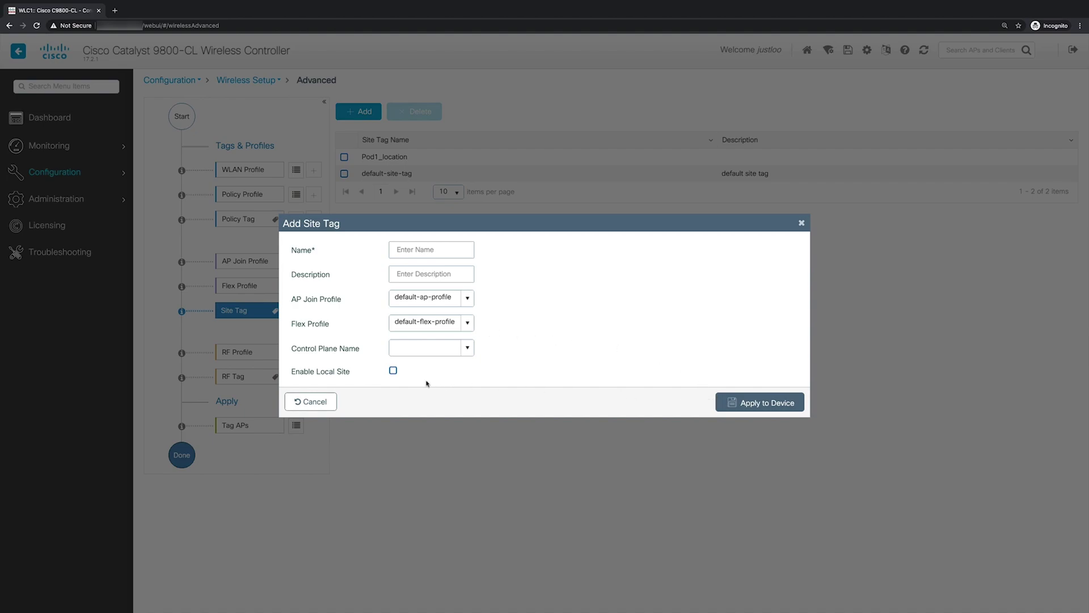
click(335, 401)
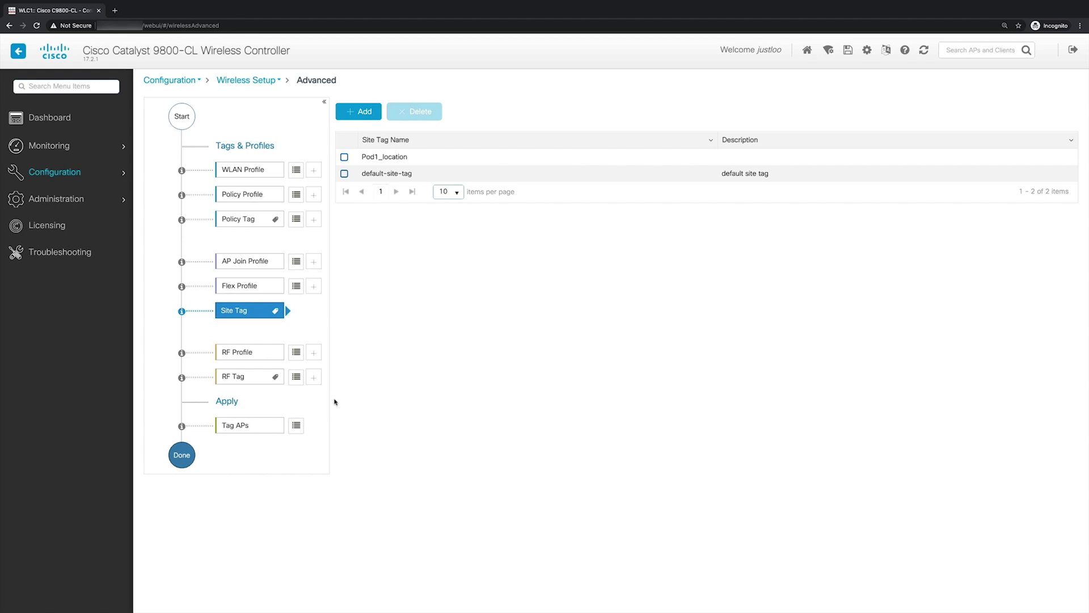
Step: Open and cancel both the Add RF Profile and Add RF Tag dialogs without saving
click(317, 355)
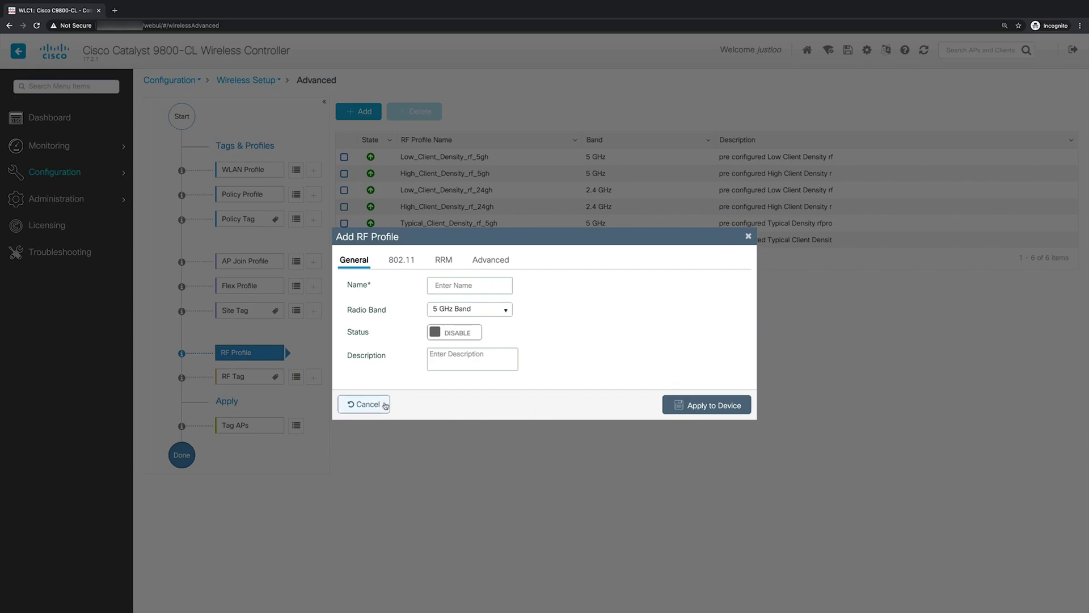
click(368, 404)
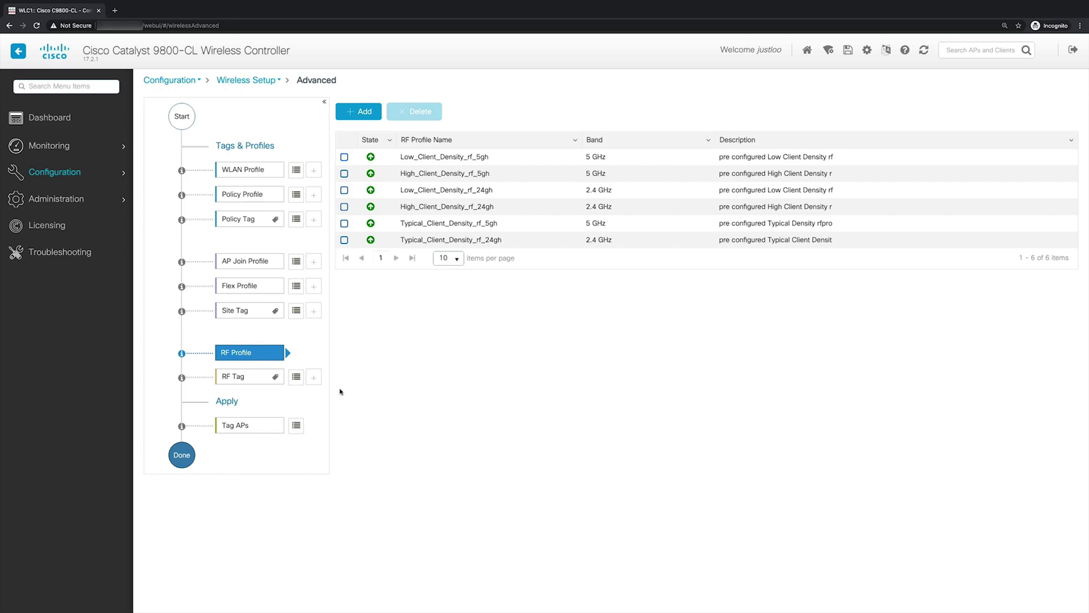
click(313, 377)
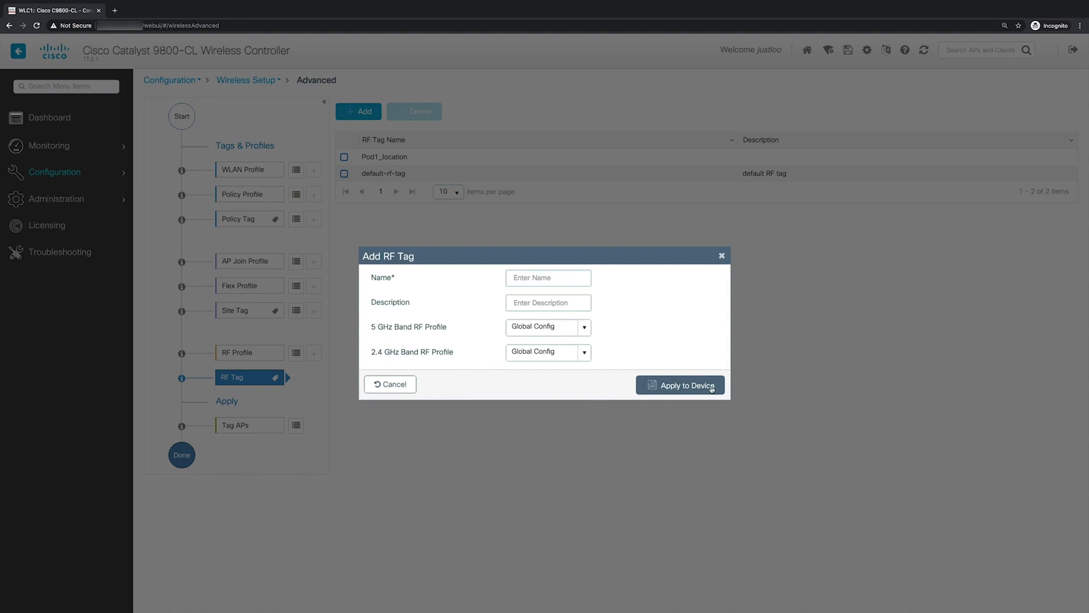
click(405, 389)
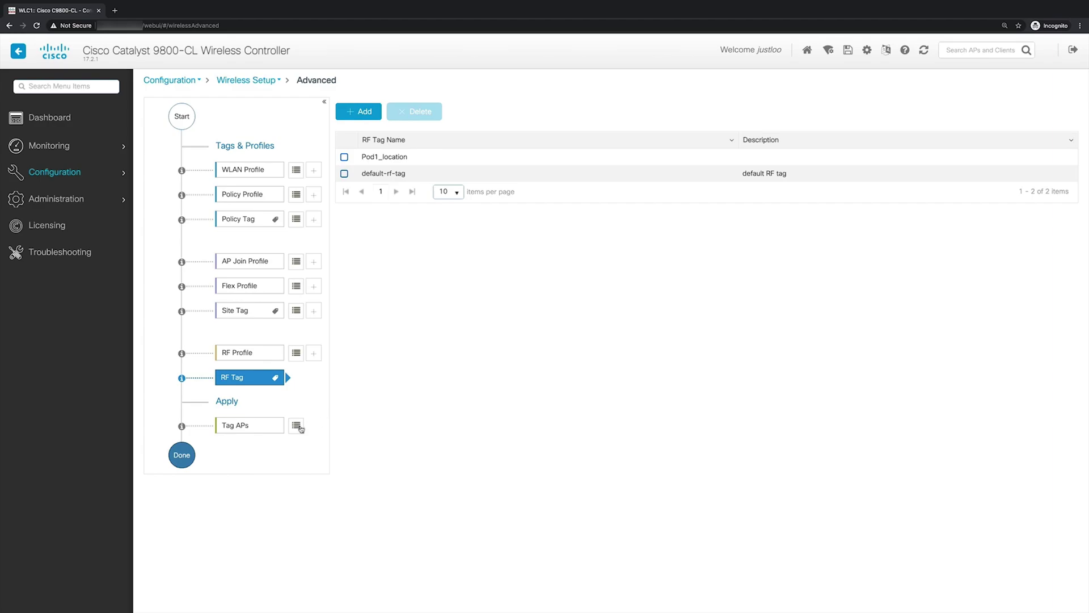
Step: Tag the access point with policy tag localPSK, site tag Pod1_location and RF tag Pod1_location, then apply to the device
click(297, 427)
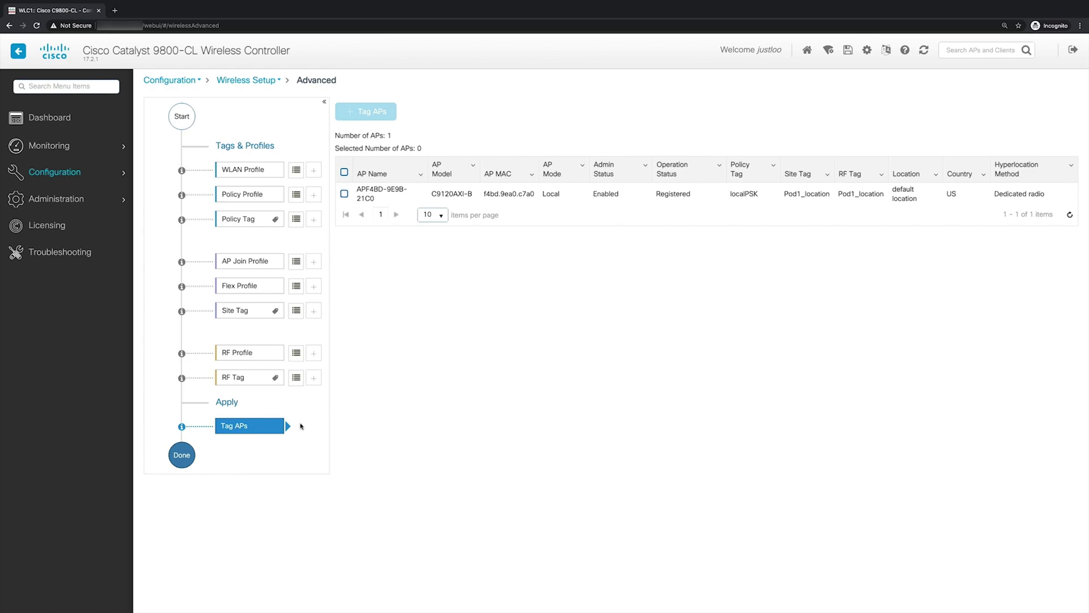
click(345, 195)
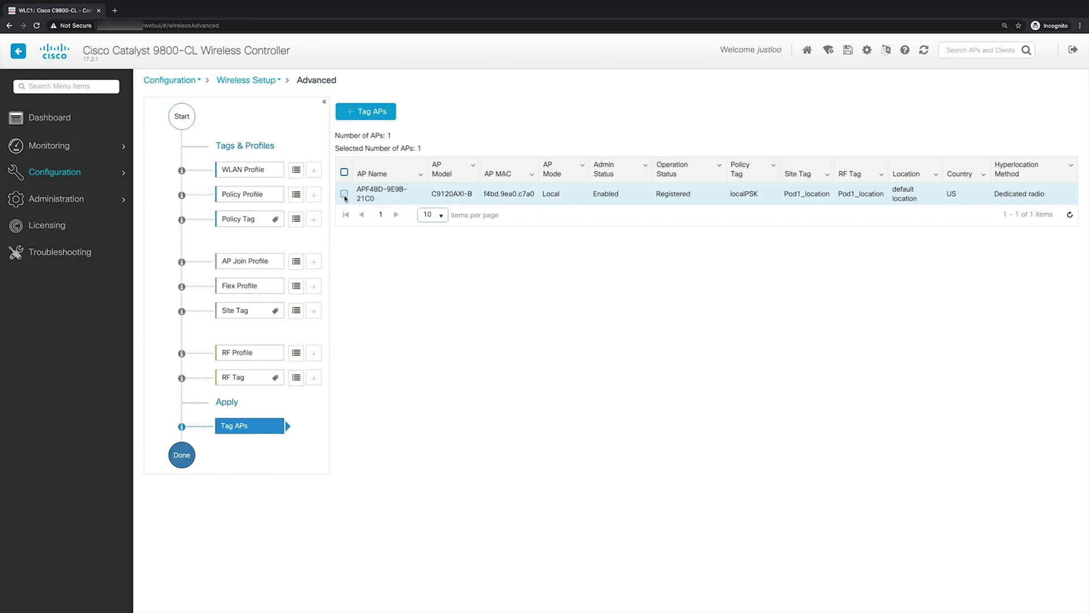
click(377, 116)
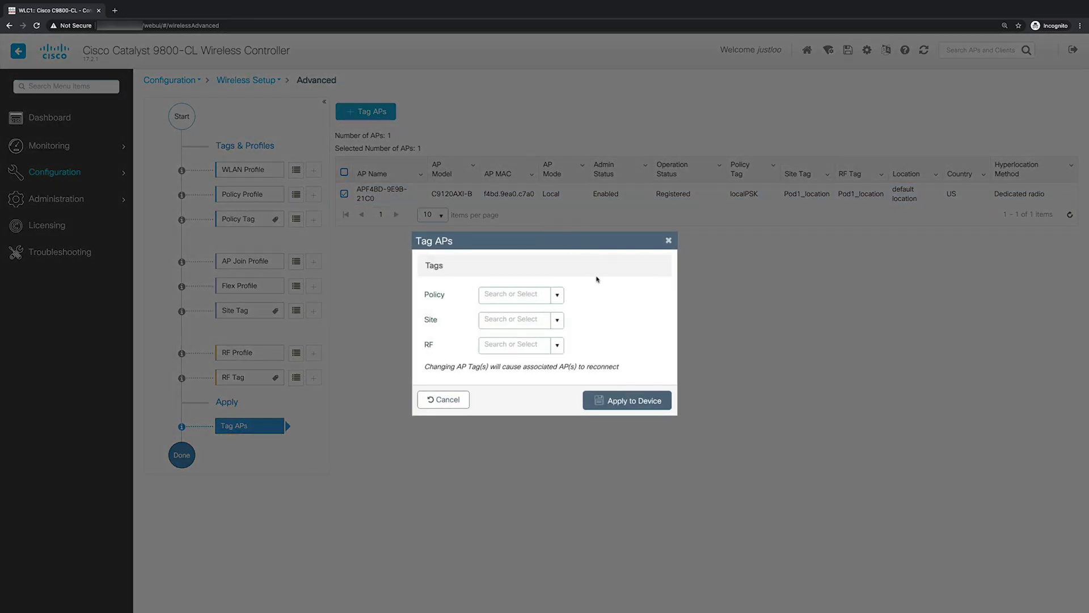
click(556, 296)
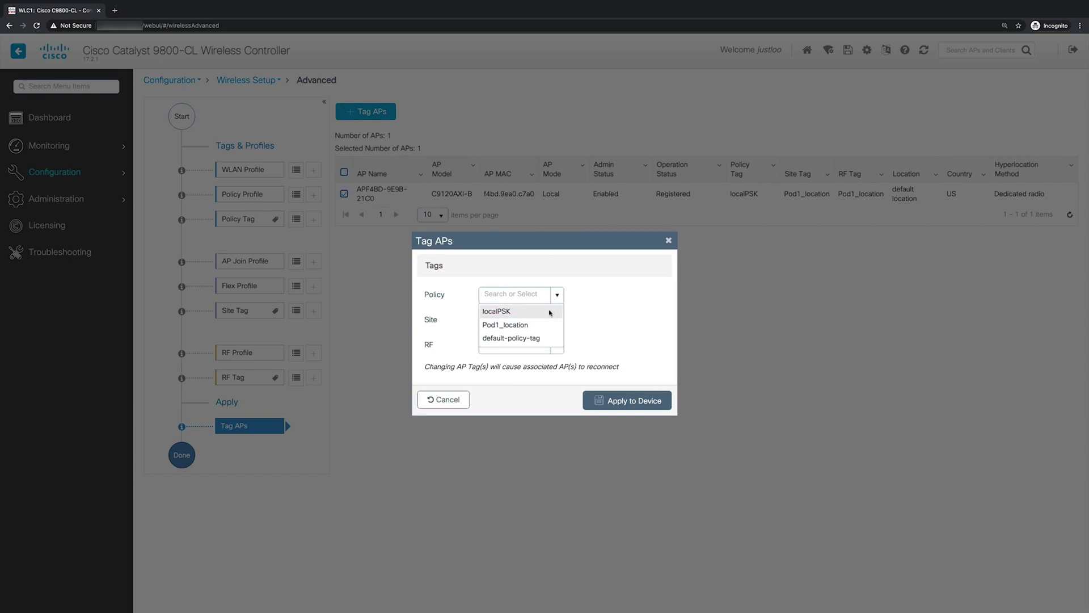
click(550, 313)
click(555, 319)
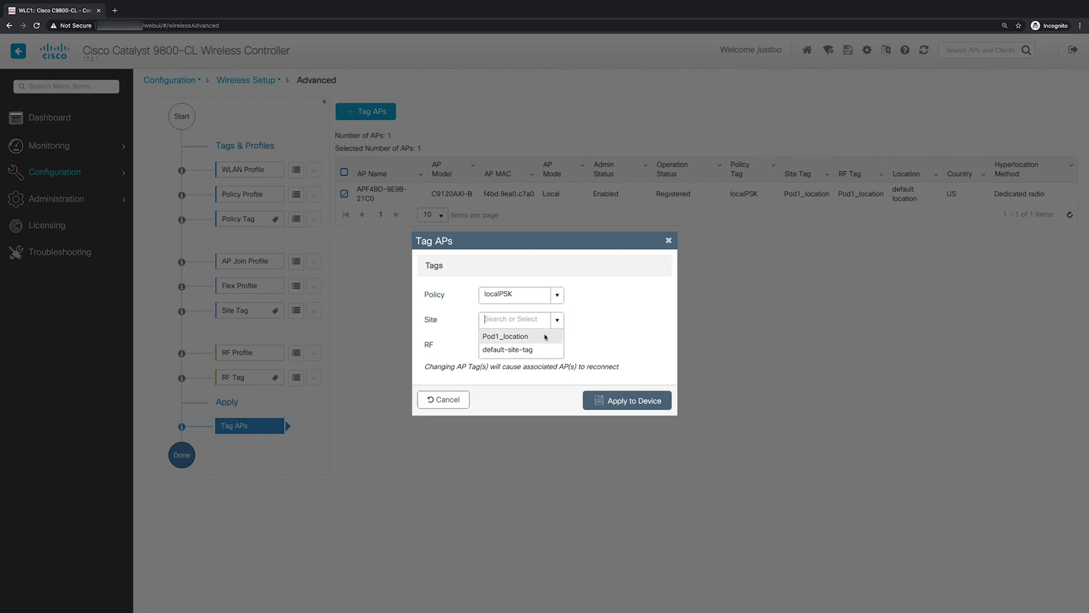
click(544, 336)
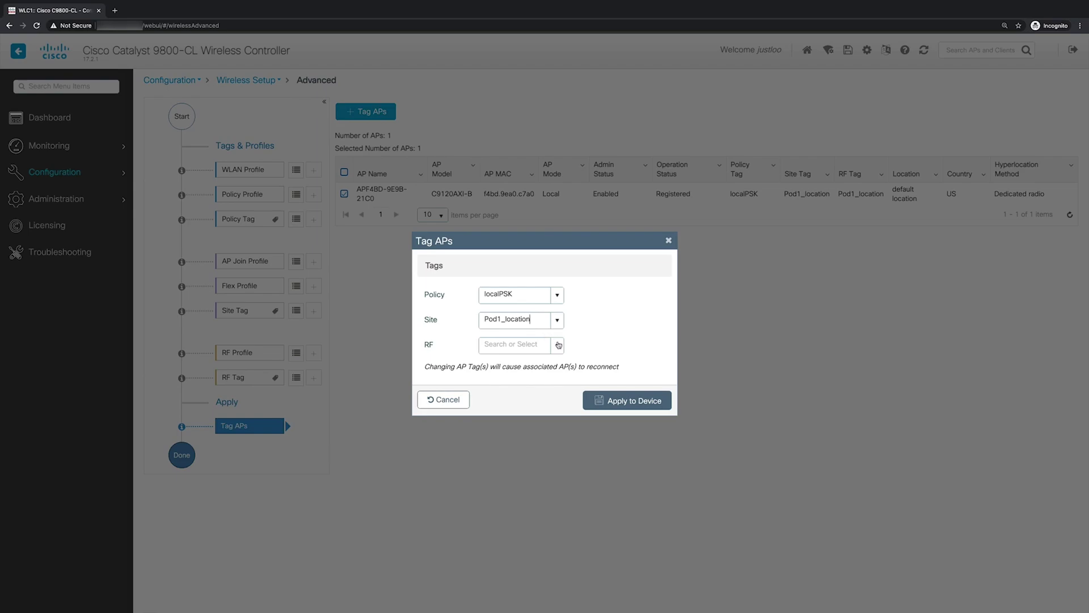
click(558, 345)
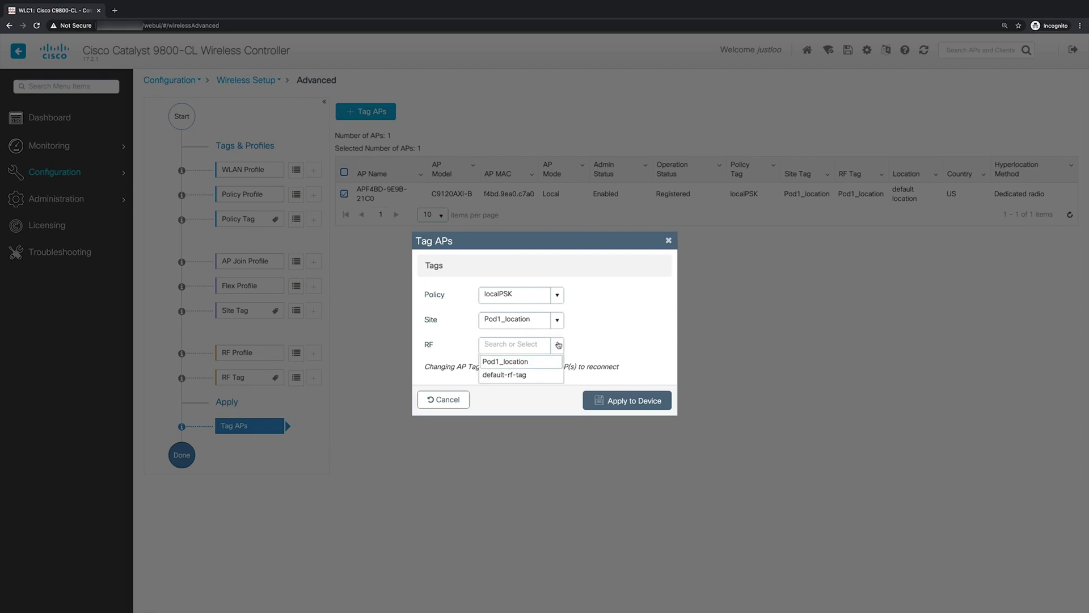
click(551, 362)
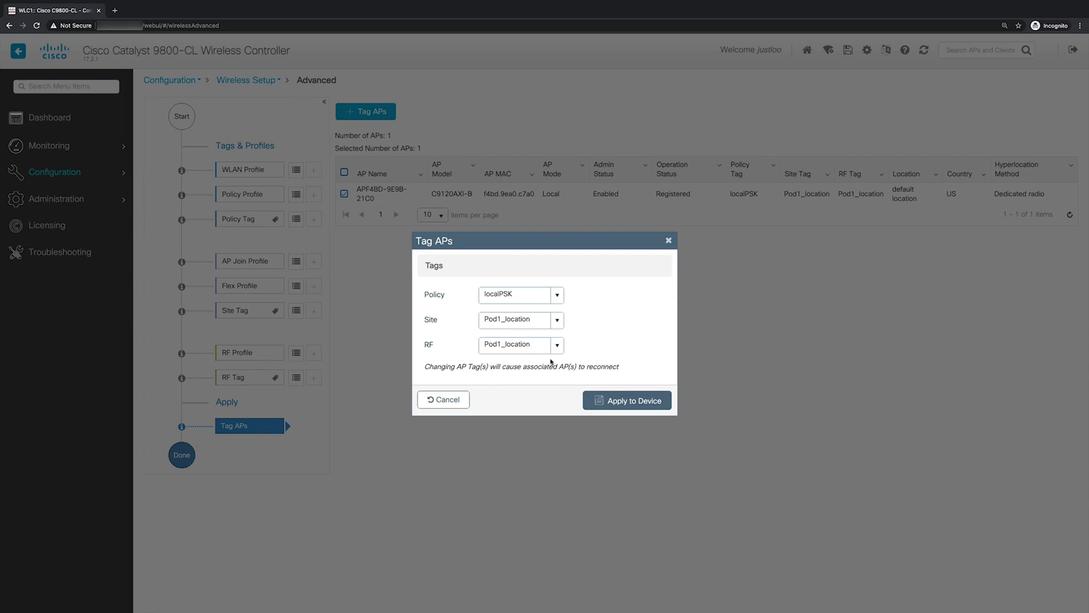
click(609, 407)
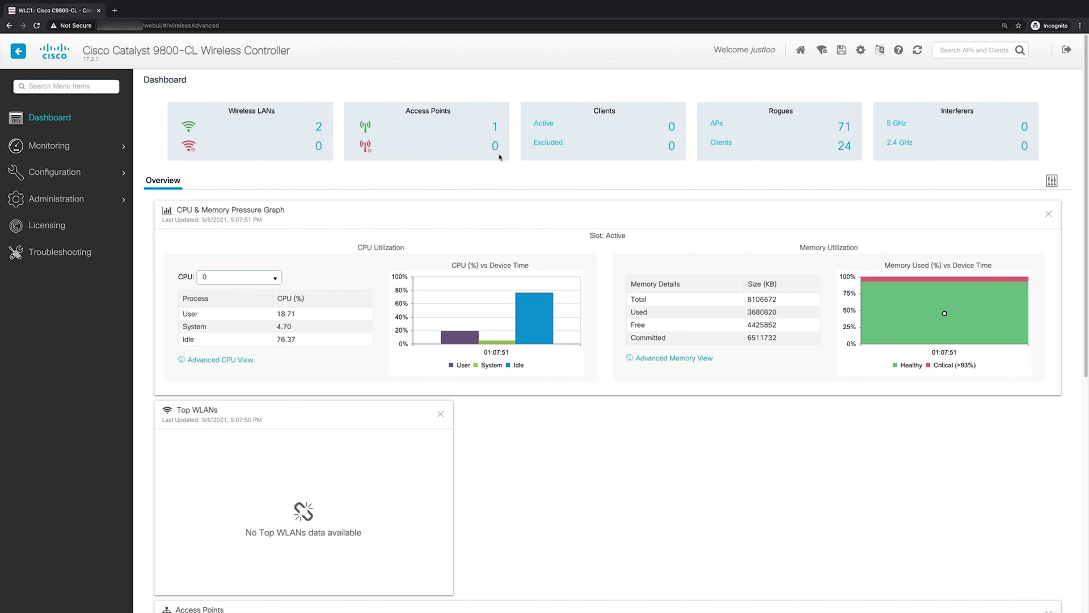
Step: Open AP Statistics from the dashboard's Access Points count of 1 to see the registered AP
click(496, 130)
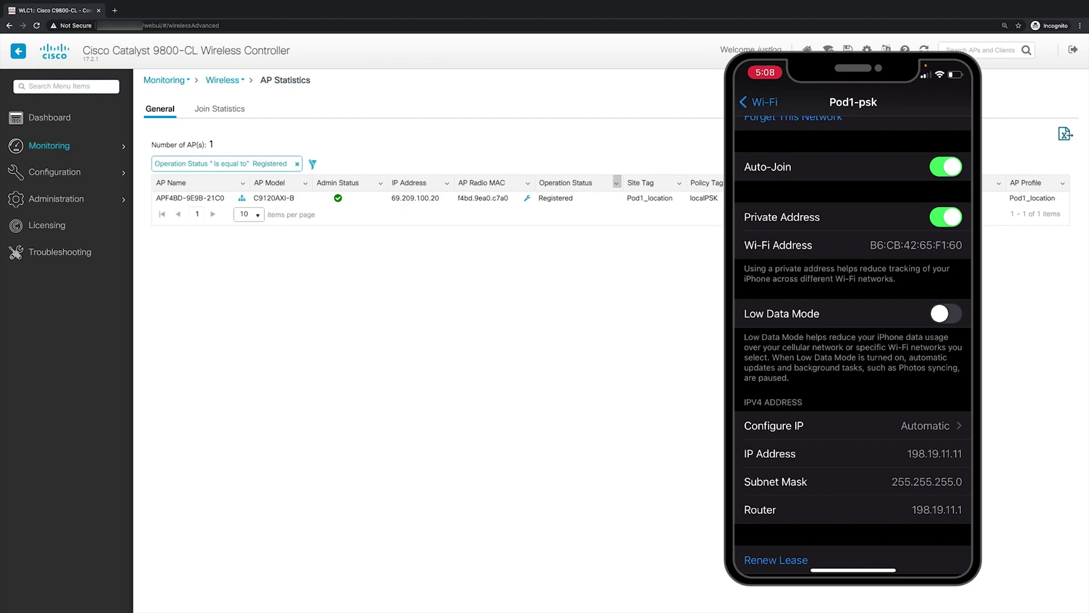
Step: From the Dashboard, open the active Clients list showing the Pod1-psk client at 198.19.11.11
click(66, 123)
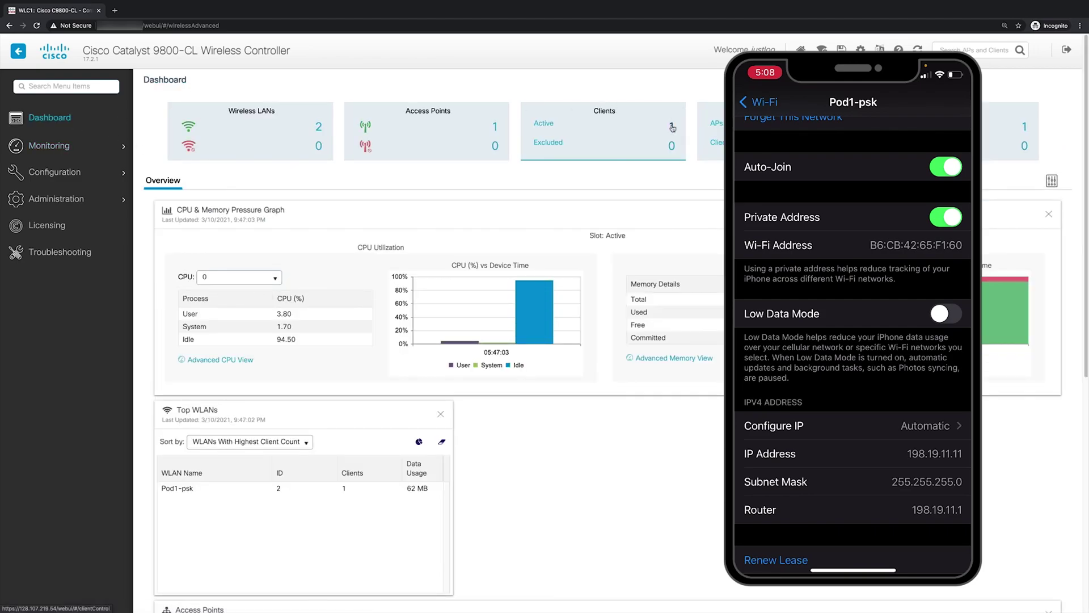
click(671, 126)
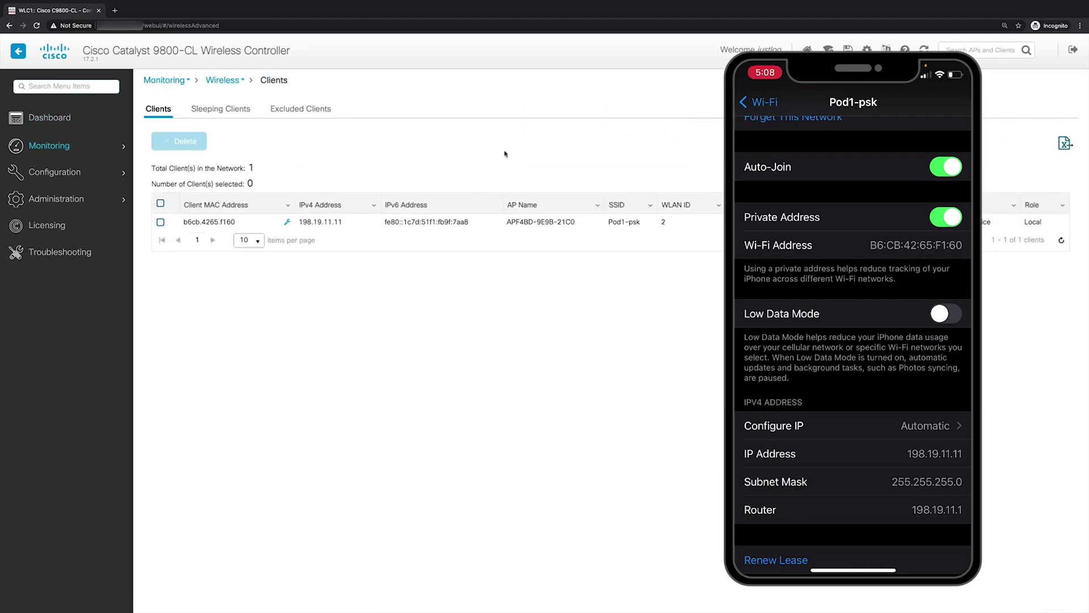